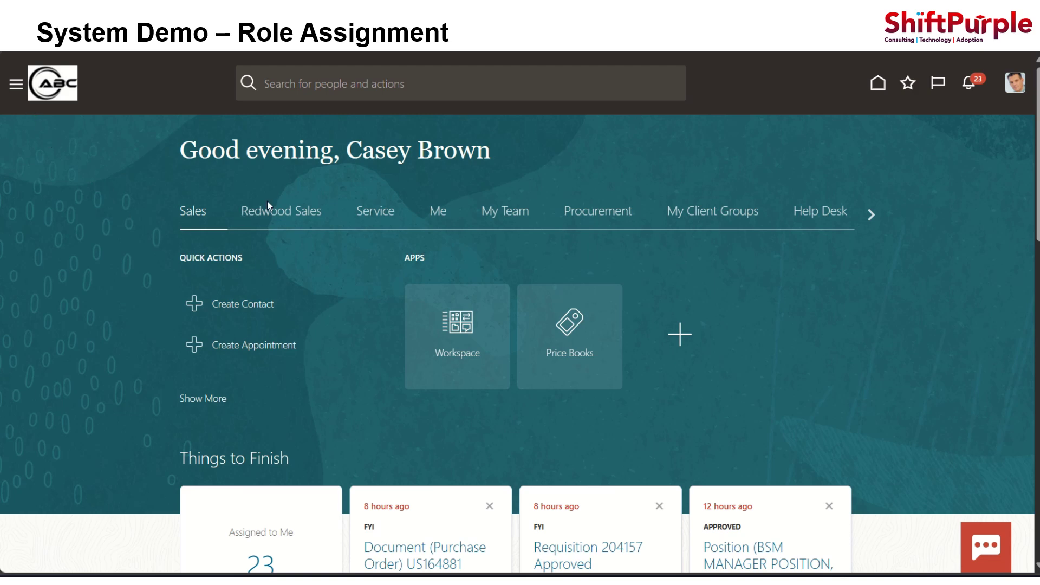
- Open the Navigator menu and scroll down to the Tools section to reach the Security Console
click(15, 88)
scroll(147, 406, down, 8)
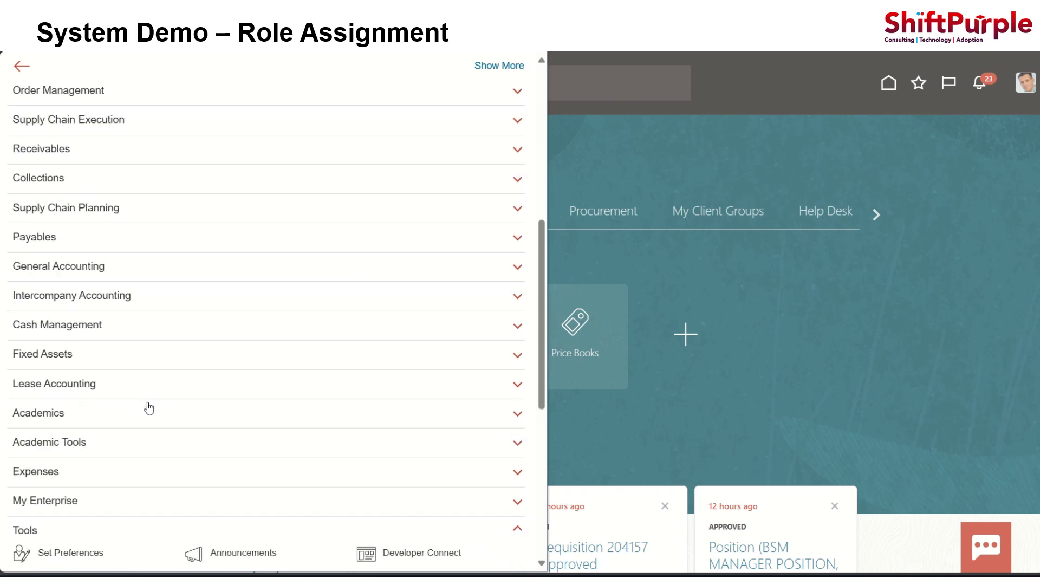
scroll(148, 408, down, 4)
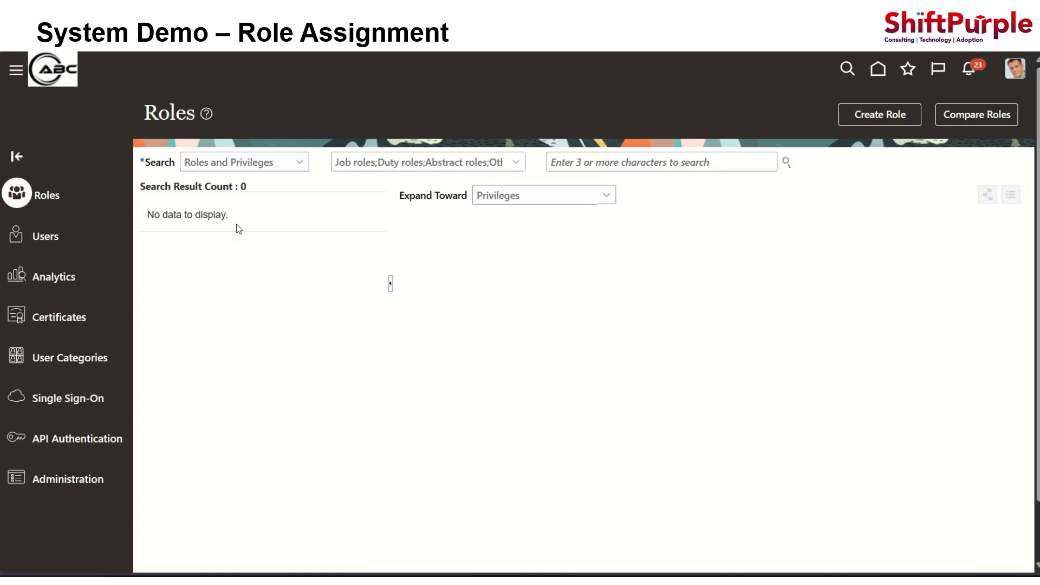
- In Users, search for scm_impl and open the SCM_IMPL account
click(34, 233)
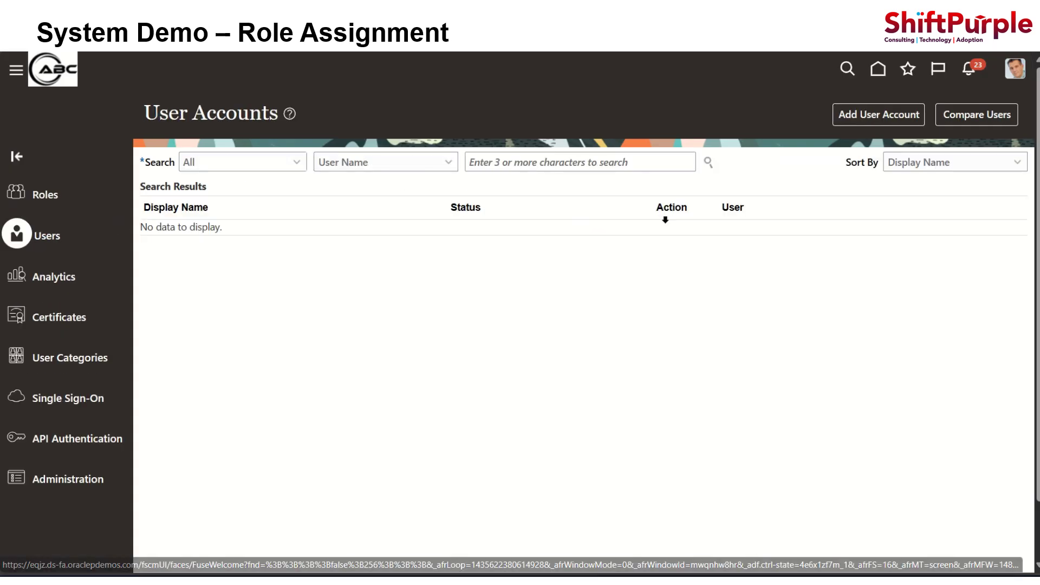
click(529, 163)
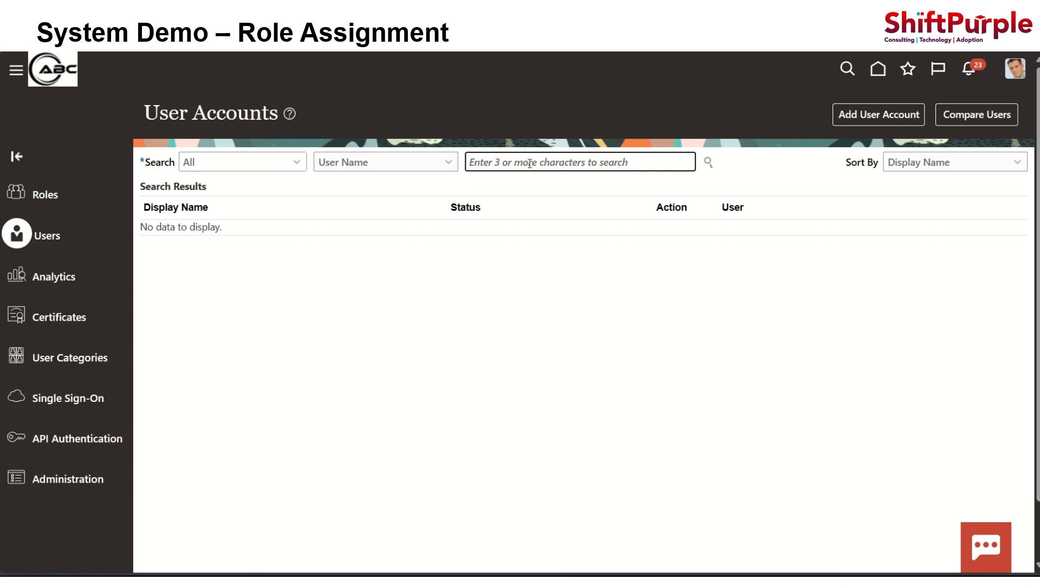
text(prashant)
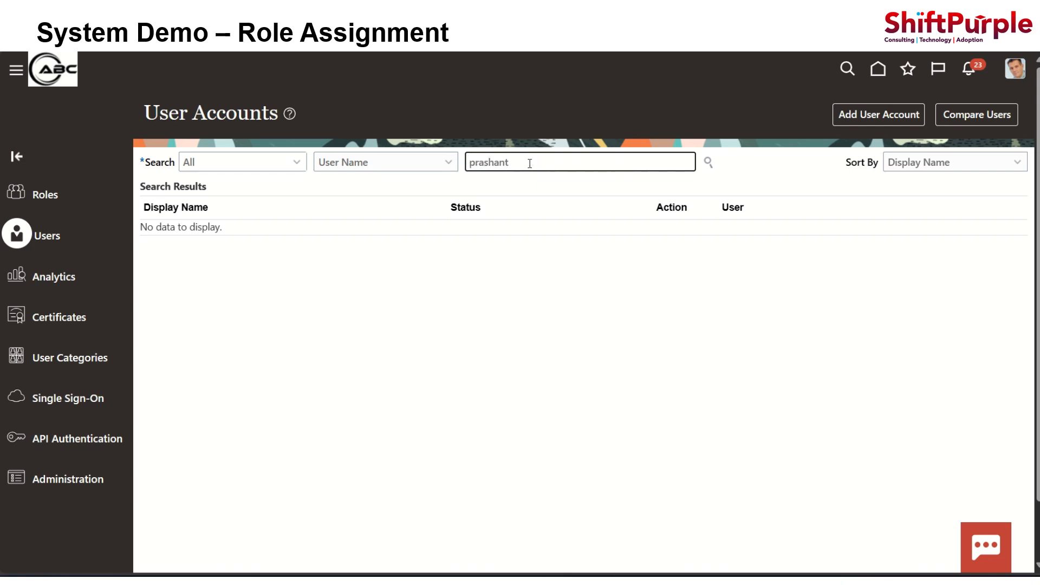
drag(548, 168, 428, 171)
text(scm_impl)
key(Return)
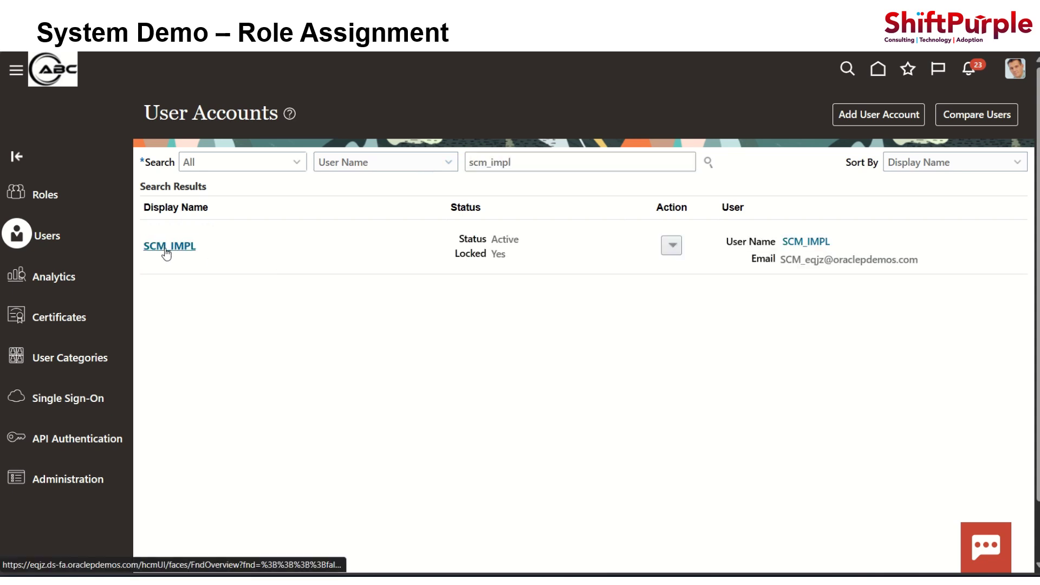
click(164, 248)
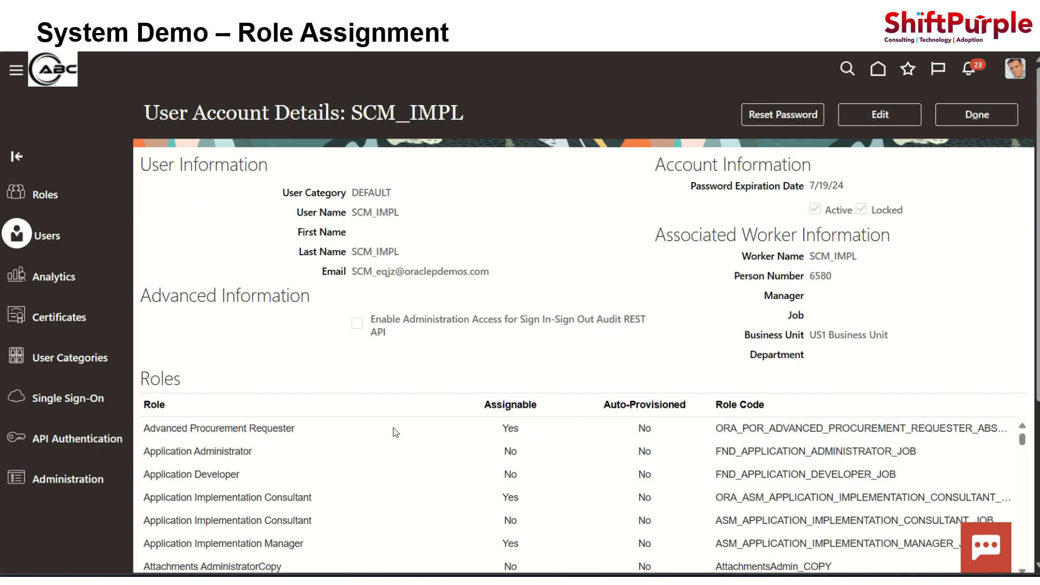
- Edit SCM_IMPL and add the XX_ROLE_1_TEST role membership found by searching 'xx_t'
click(874, 116)
scroll(726, 442, down, 2)
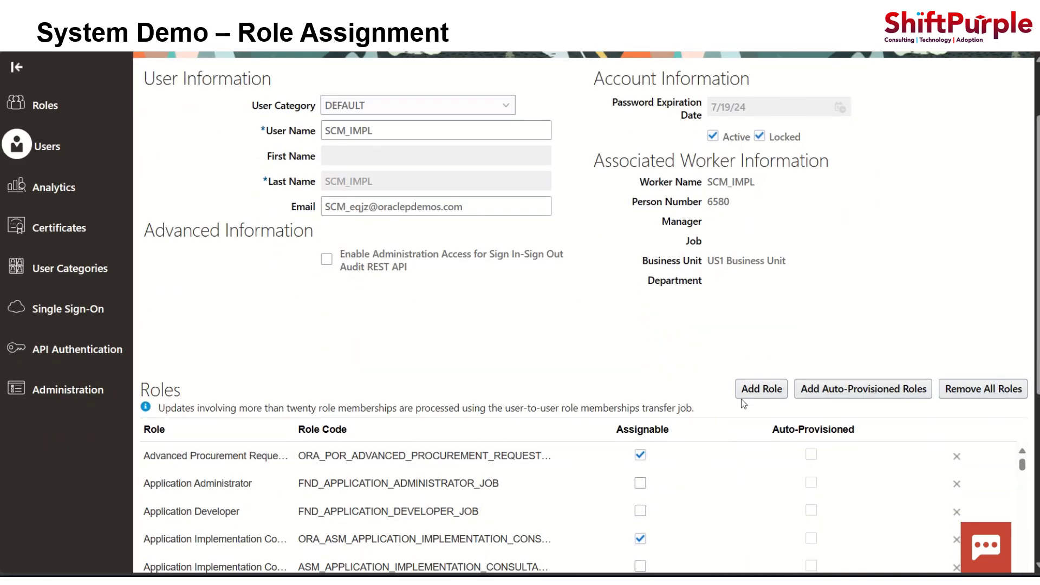
click(764, 394)
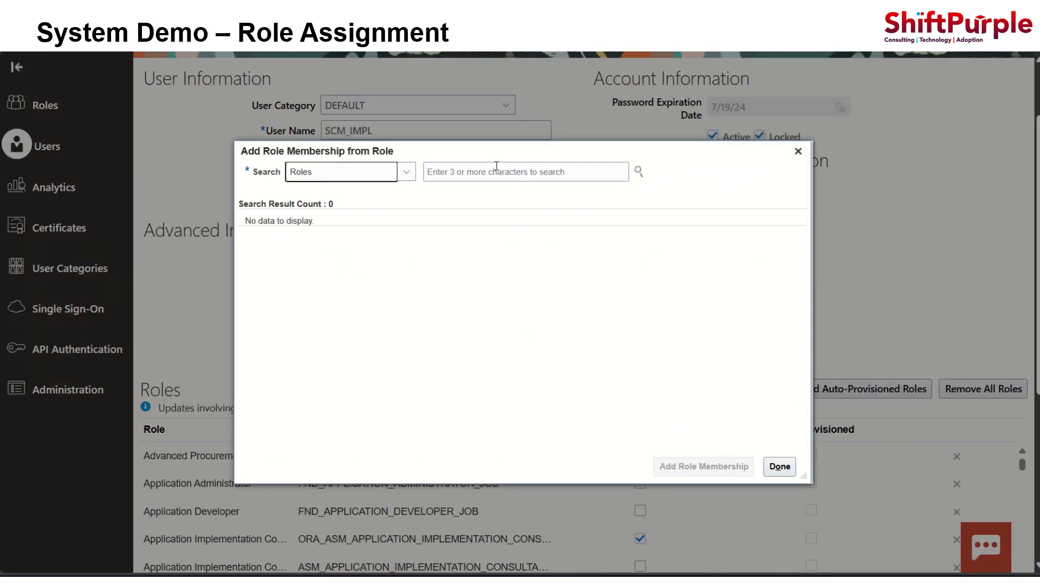
click(495, 172)
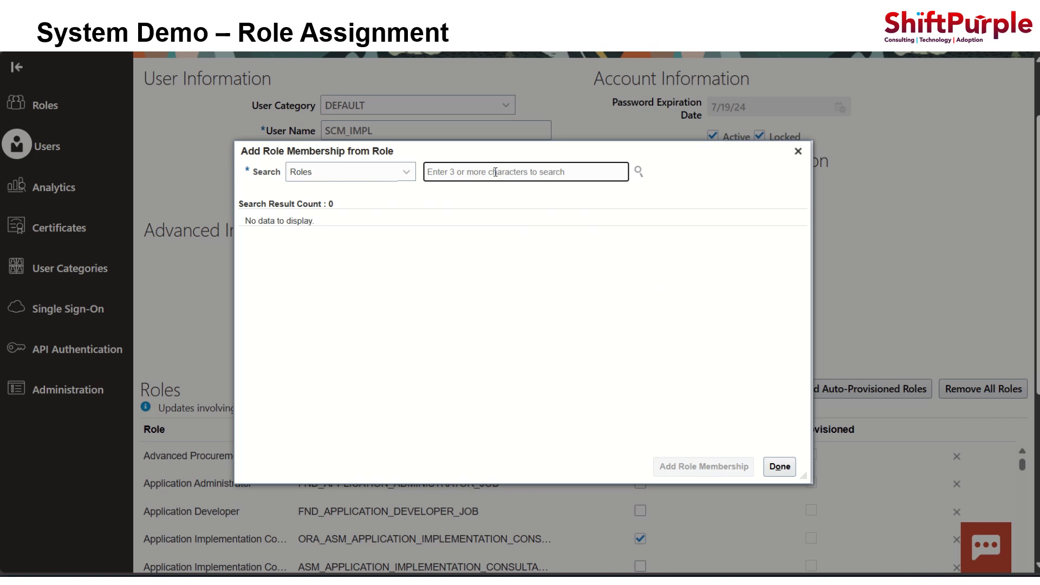
text(xx_)
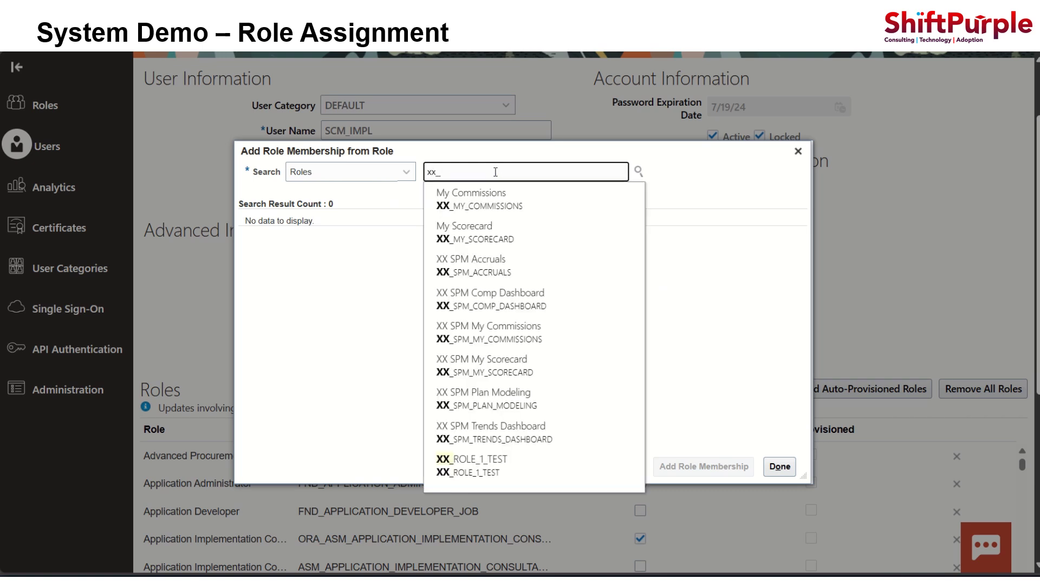
text(te)
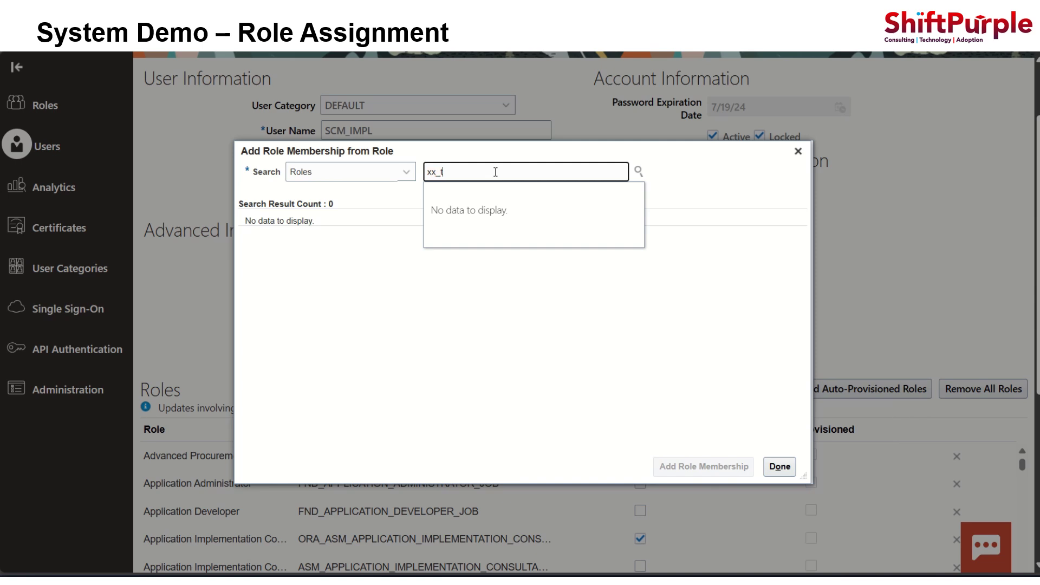
key(BackSpace)
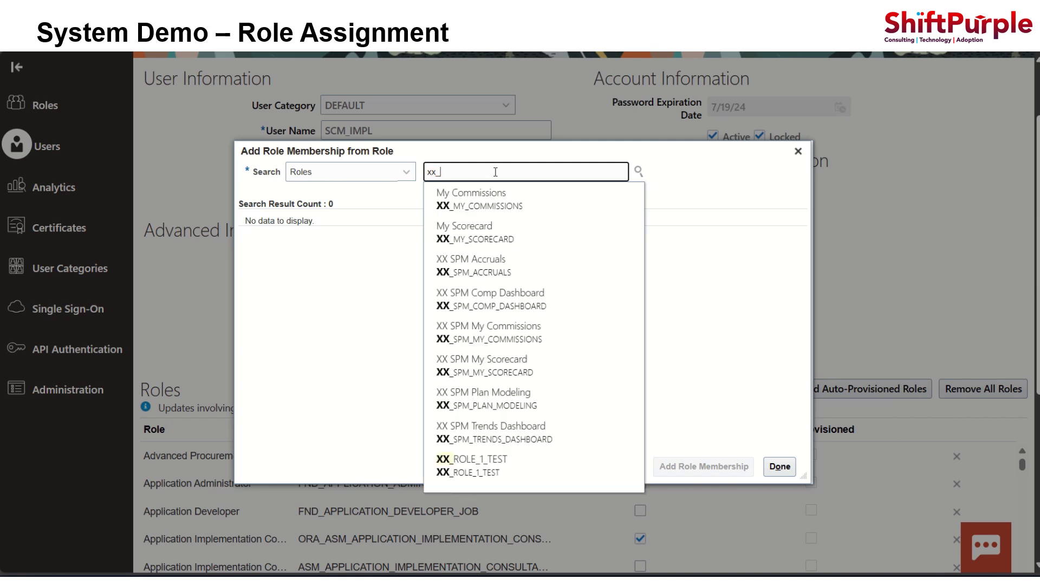
click(485, 470)
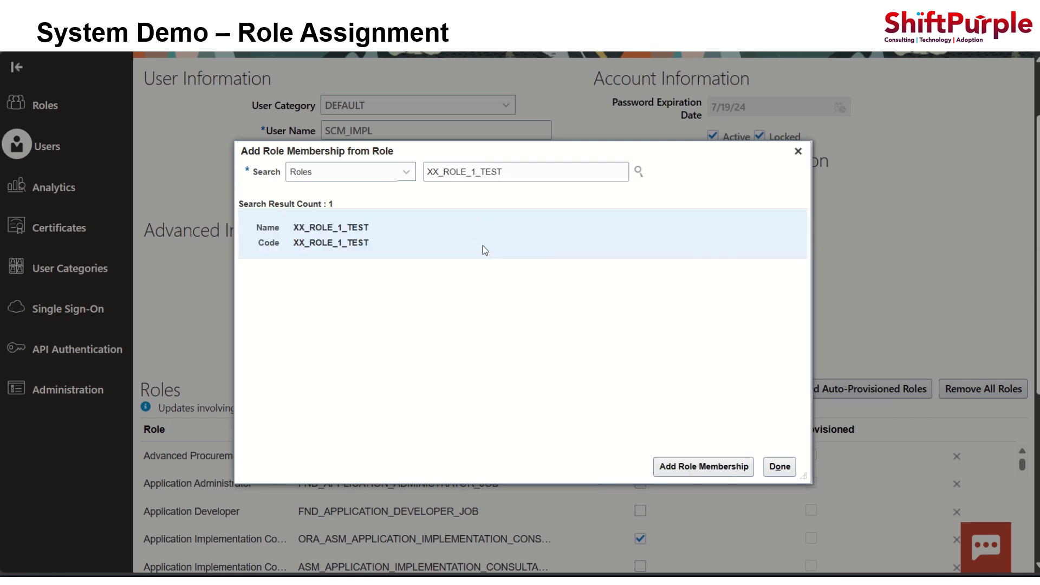
click(711, 470)
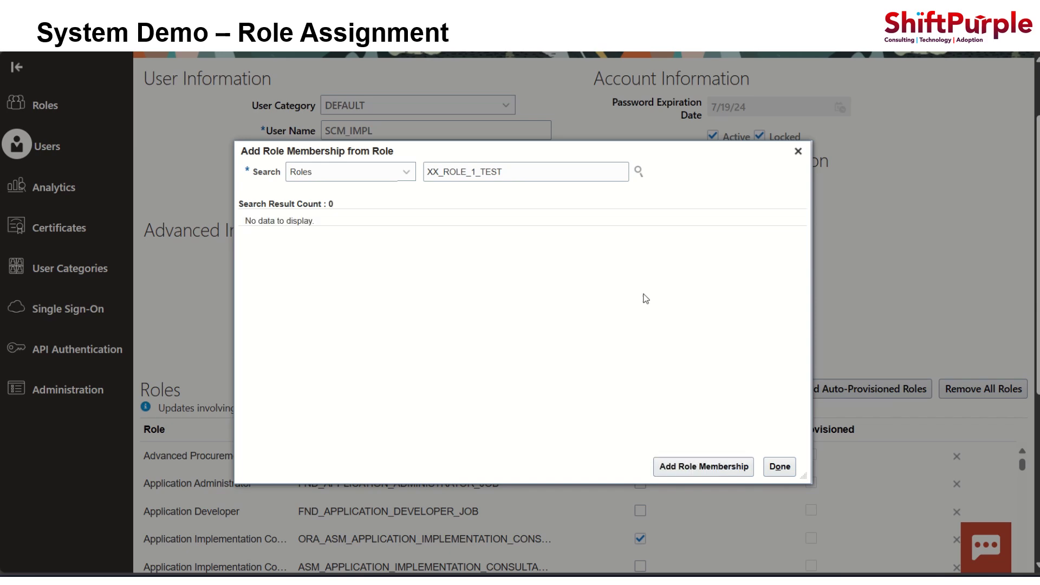
click(779, 466)
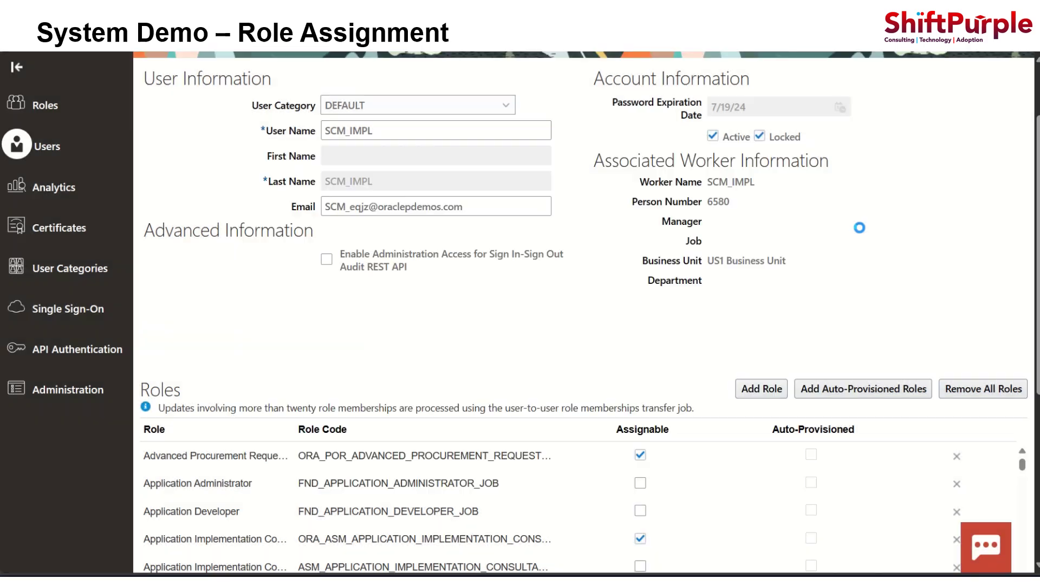
scroll(616, 305, up, 2)
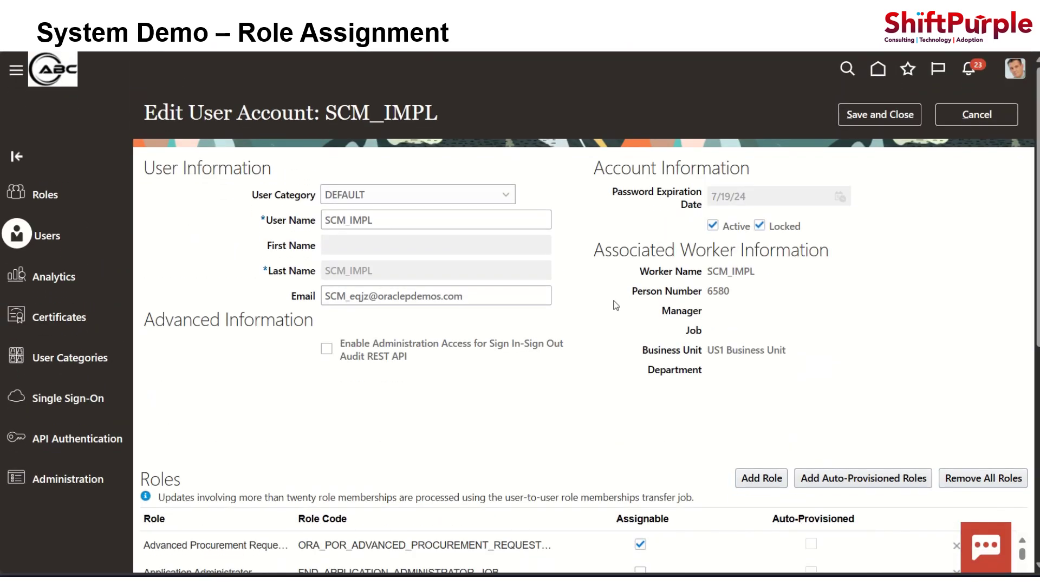
- Save and close the SCM_IMPL account changes, then go to Setup and Maintenance
click(864, 121)
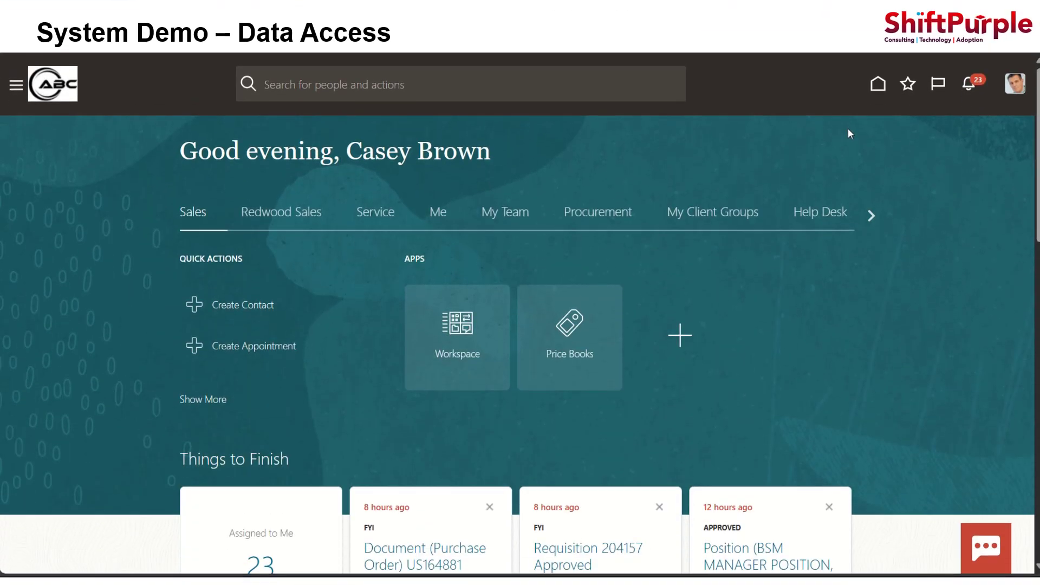
click(1014, 86)
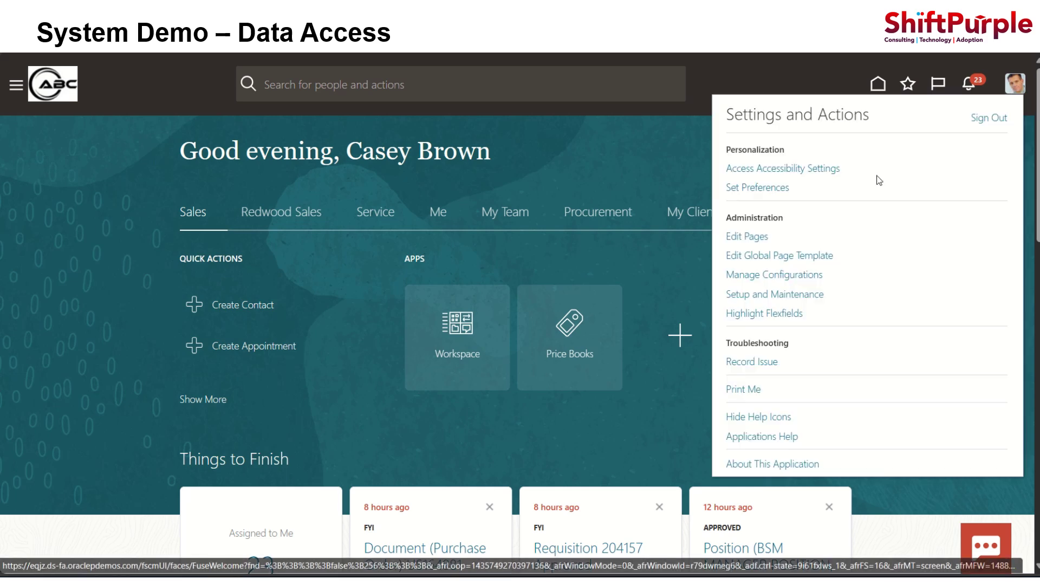
click(777, 296)
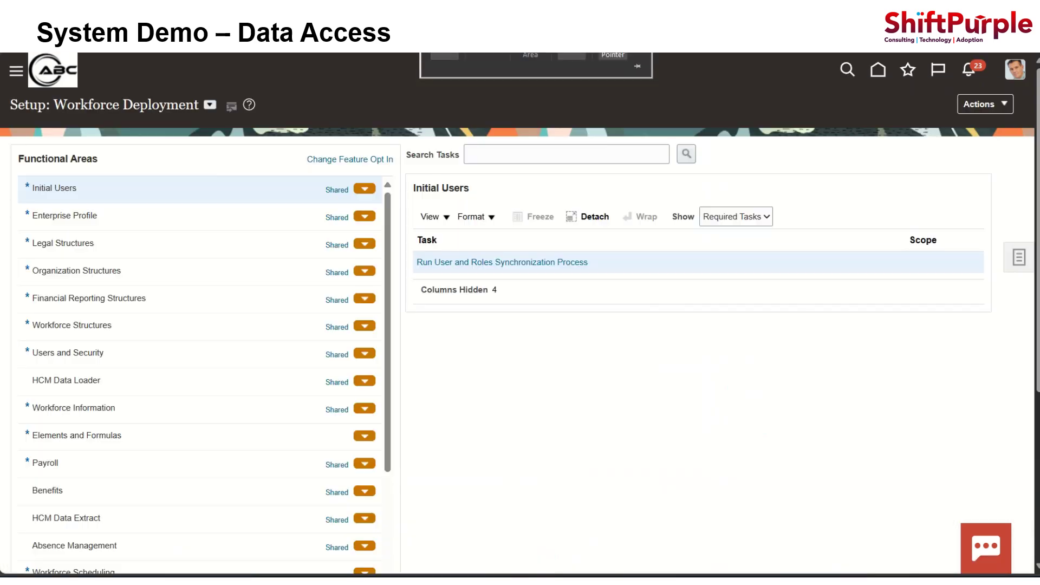
- Switch the setup offering to Procurement and search its tasks for 'data access'
click(209, 106)
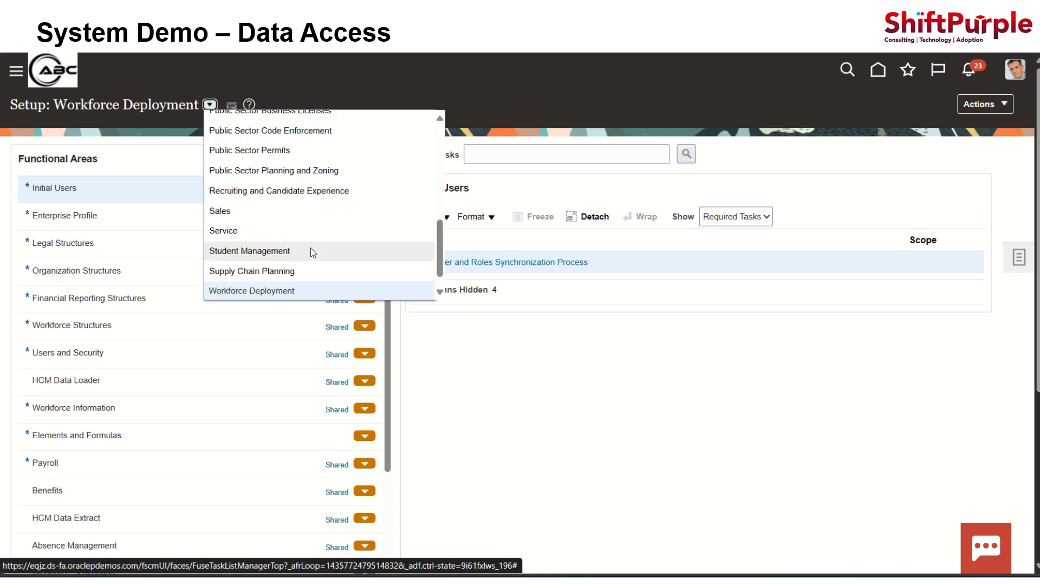
scroll(313, 248, up, 3)
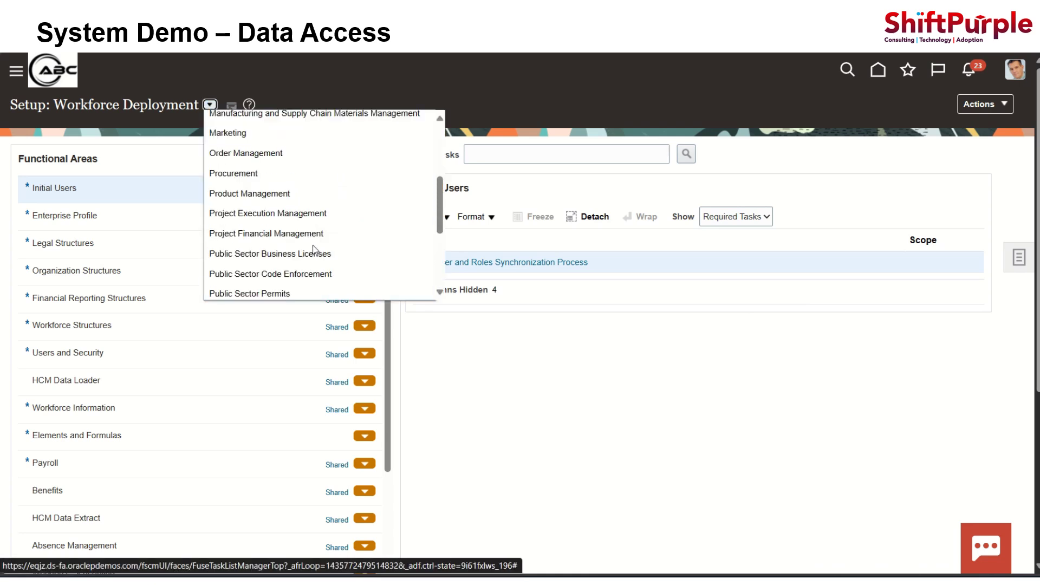
click(277, 182)
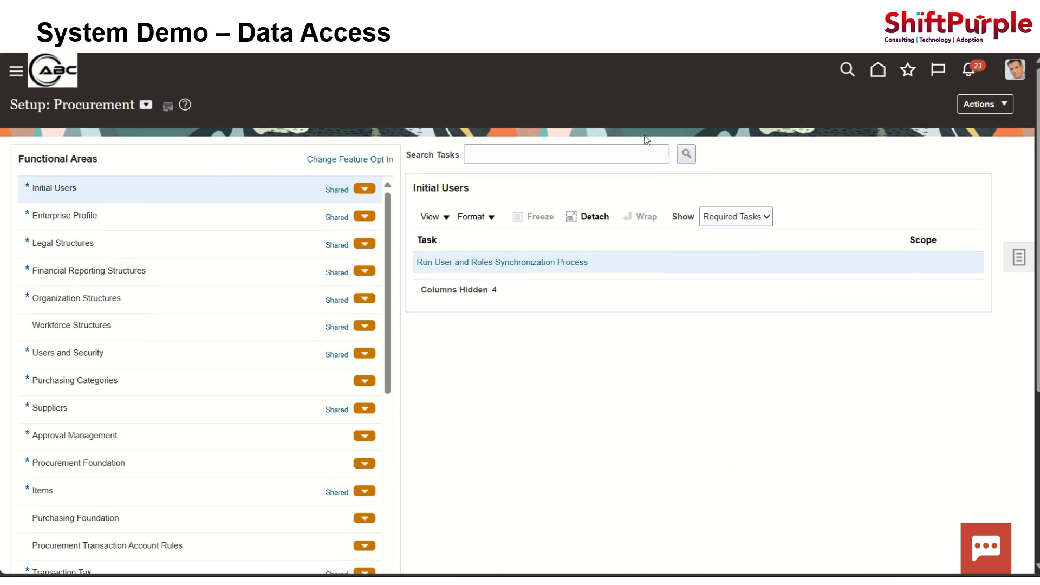
click(529, 151)
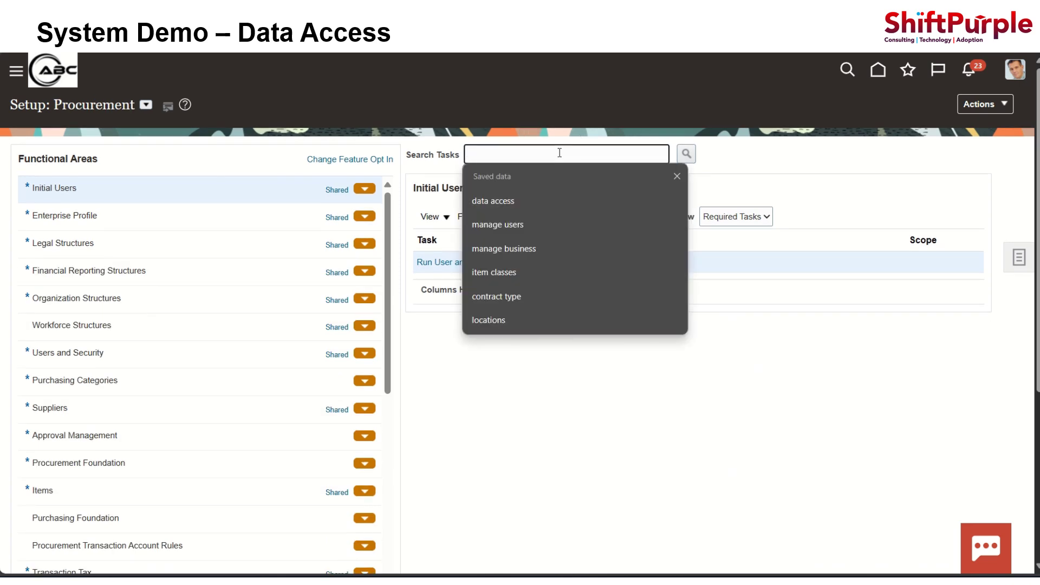
text(data access)
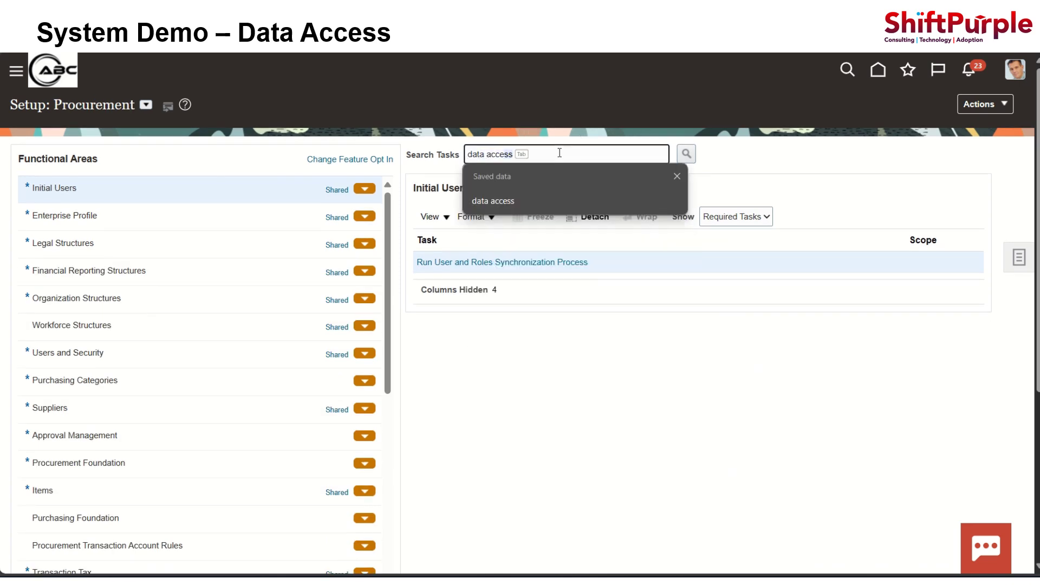
key(Return)
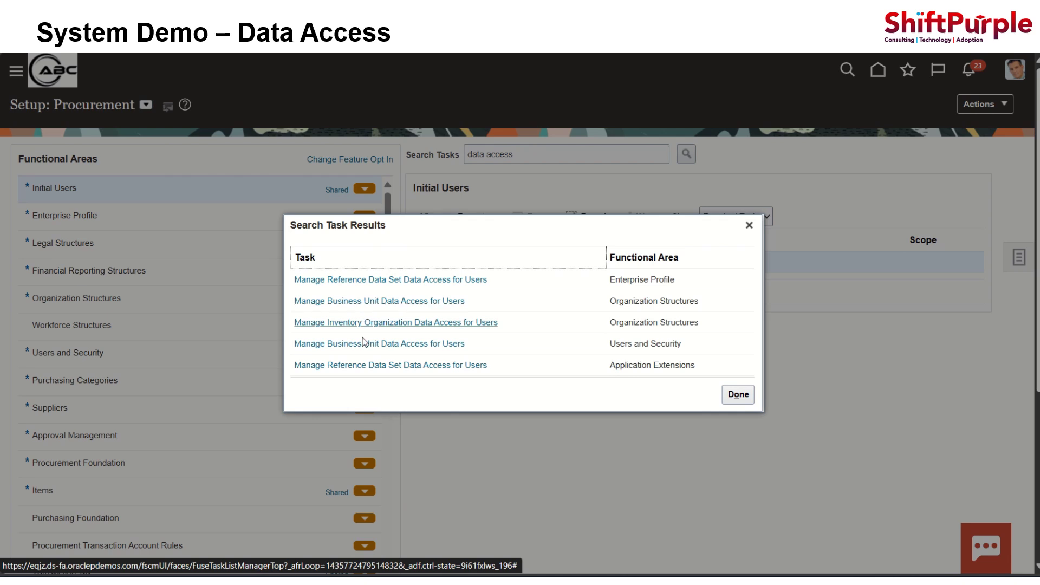
- Try Manage Business Unit Data Access for Users, cancel, then rerun the search and open the first result
click(395, 301)
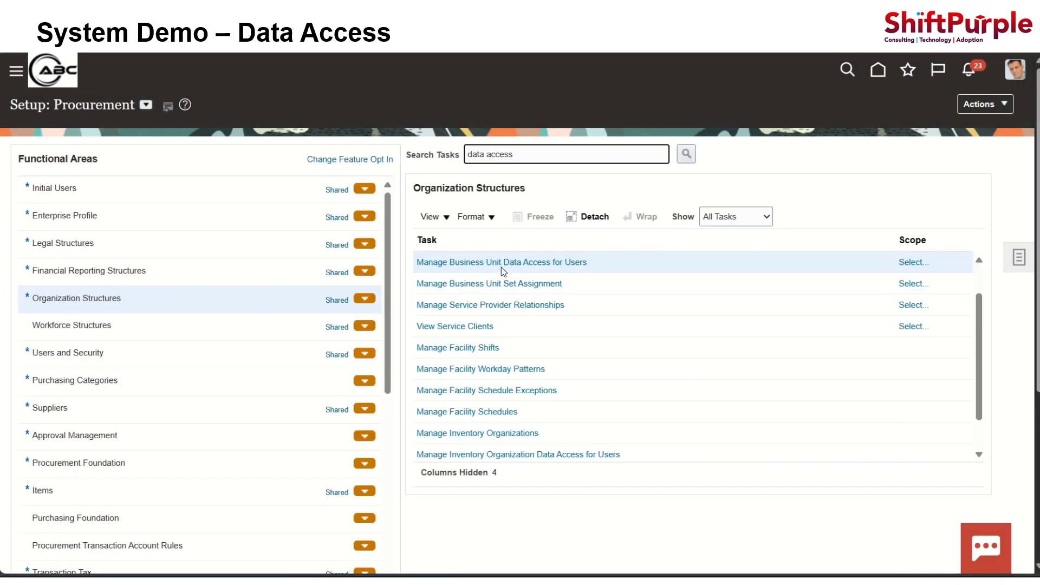
click(510, 263)
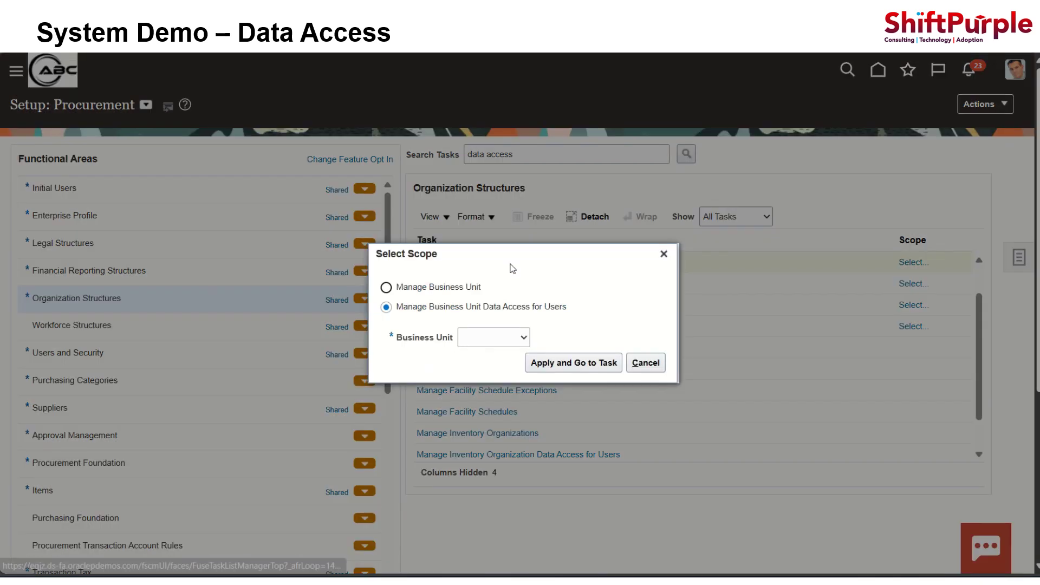
click(649, 366)
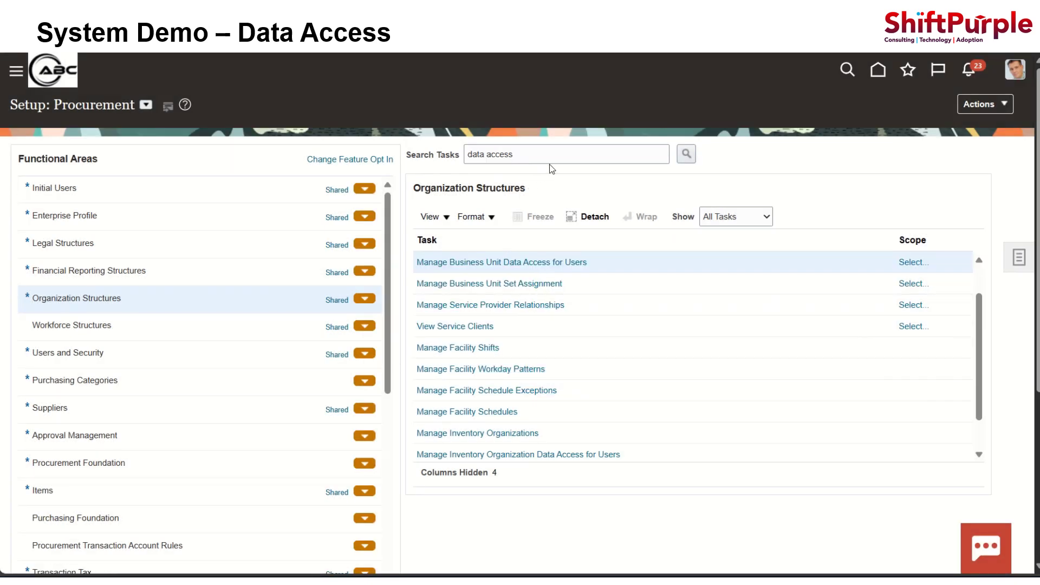
click(578, 158)
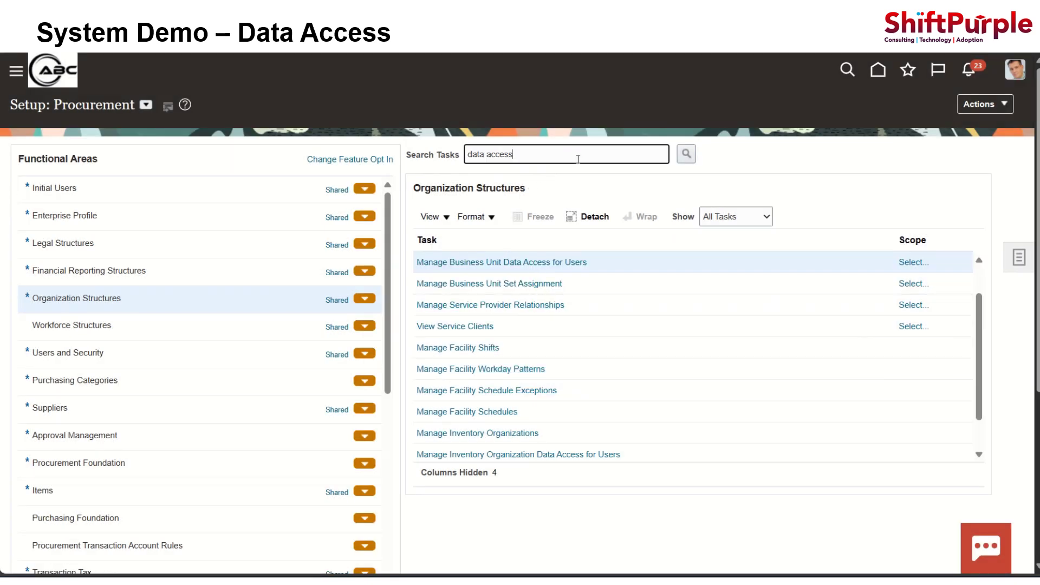
click(686, 155)
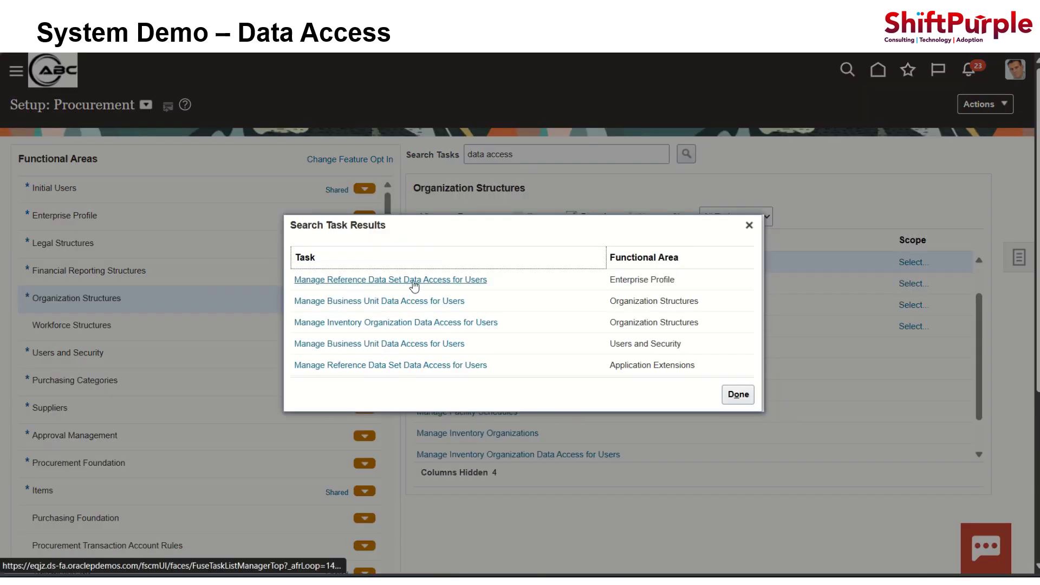
click(411, 282)
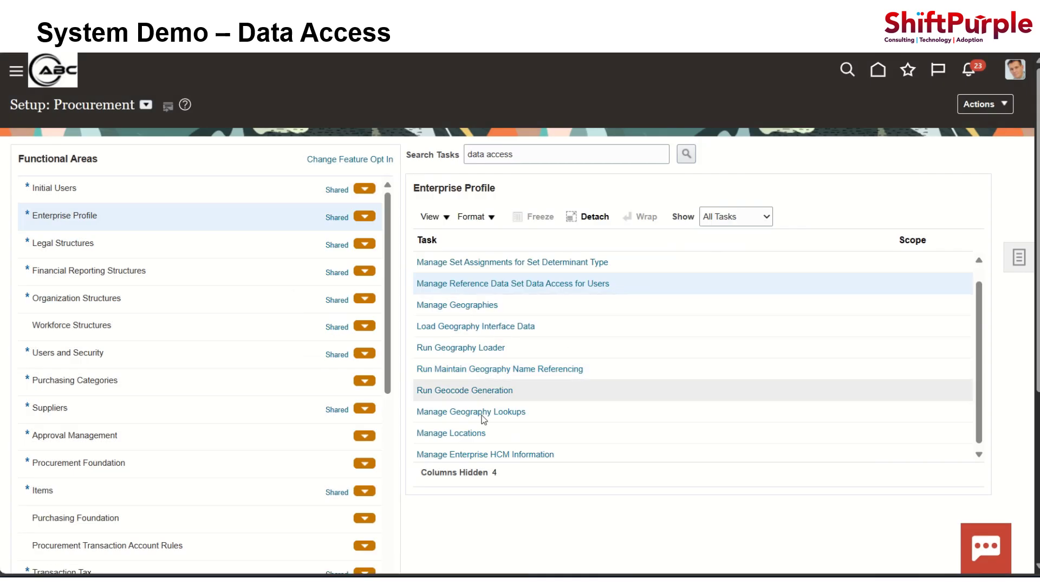
- Open Manage Data Access for Users, set Security Context to All, and start a new entry
click(535, 291)
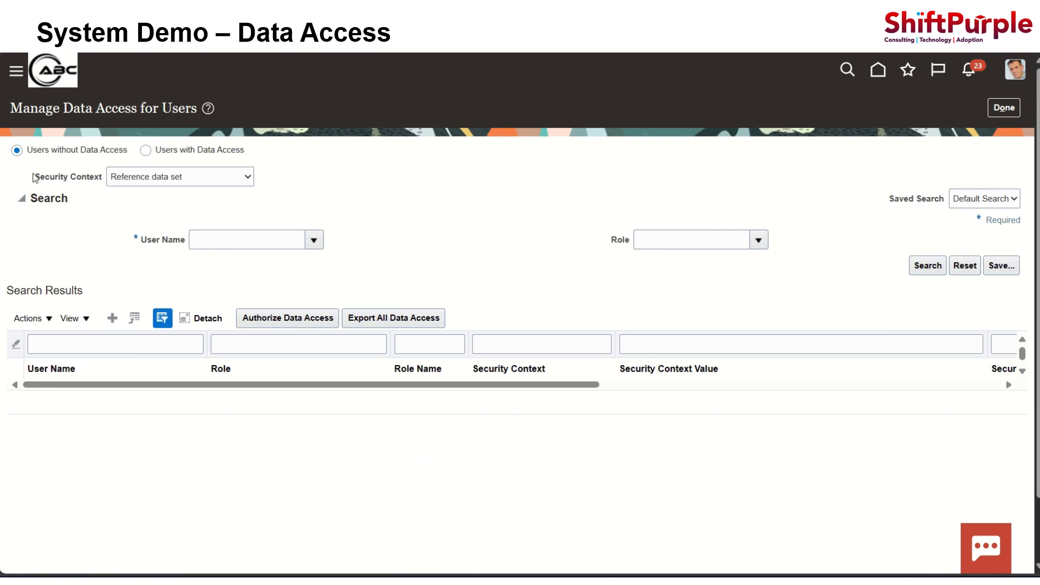
drag(34, 176, 97, 186)
click(99, 188)
click(183, 179)
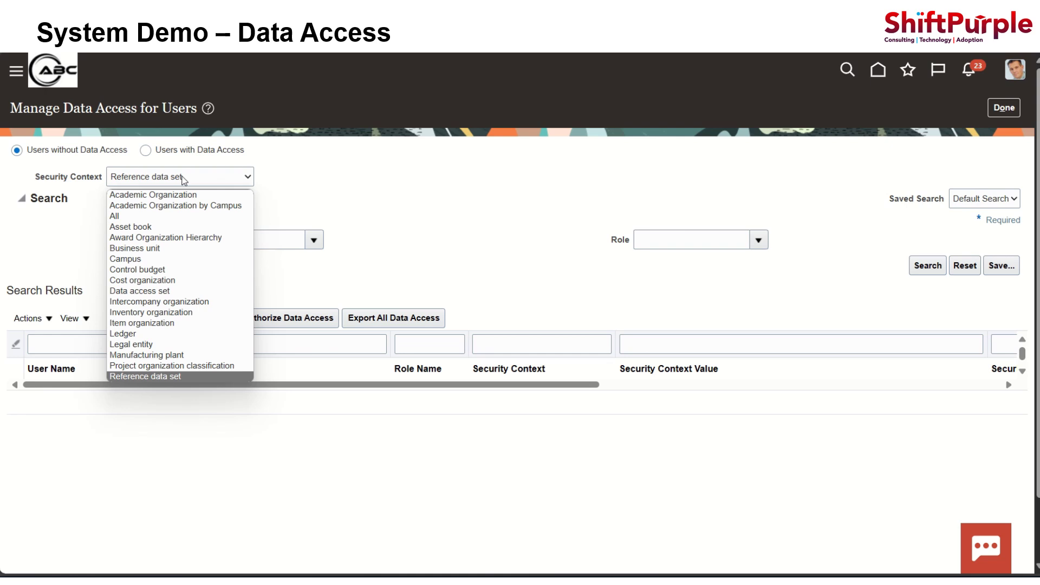
click(128, 218)
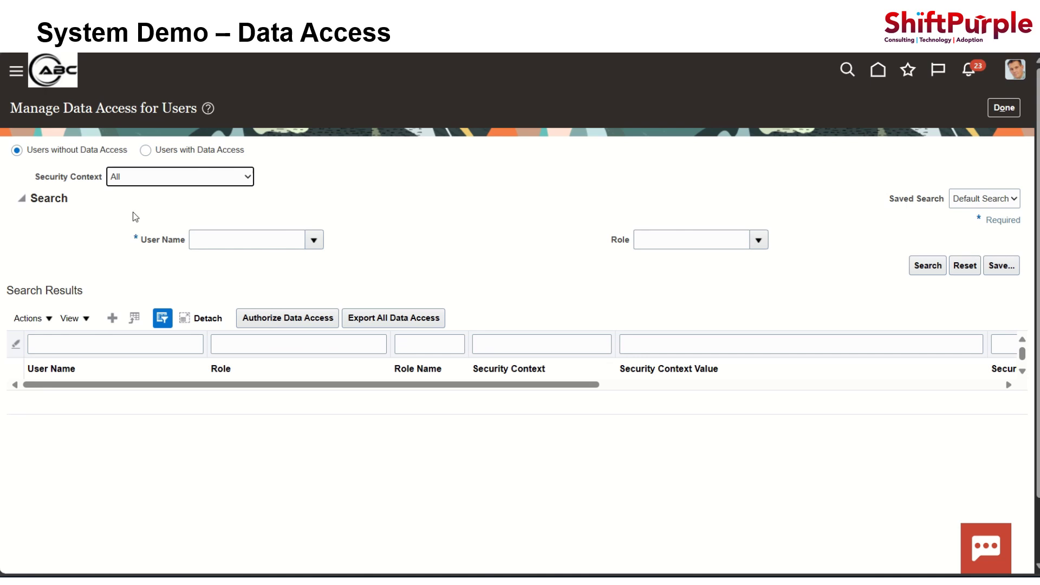
click(200, 176)
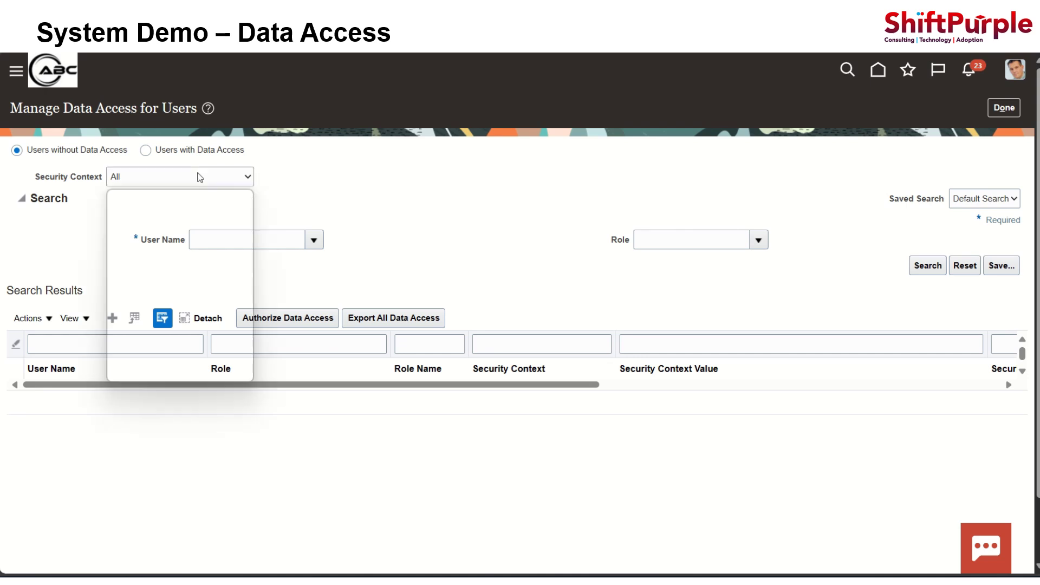
click(367, 202)
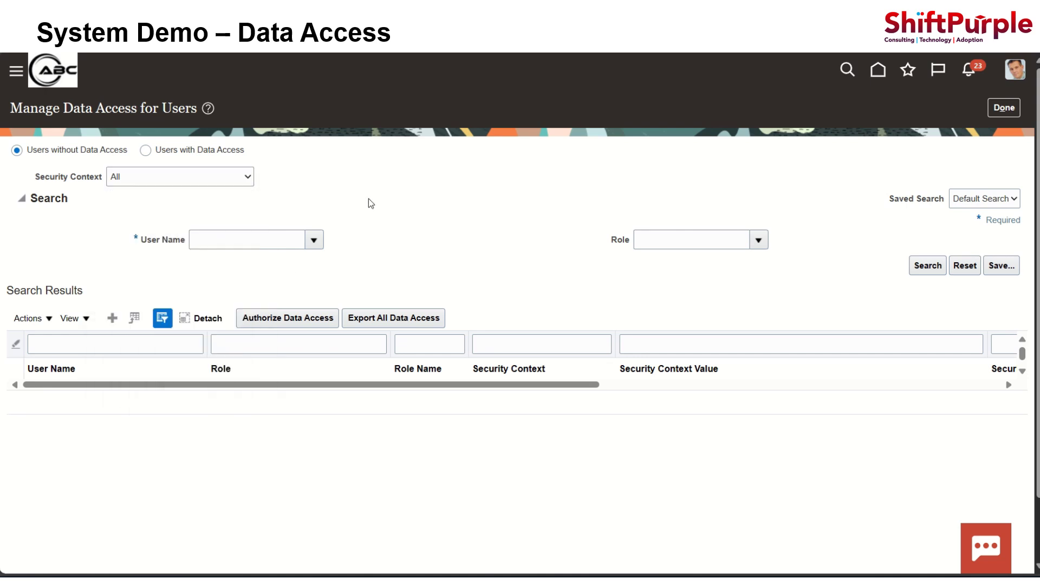
click(112, 320)
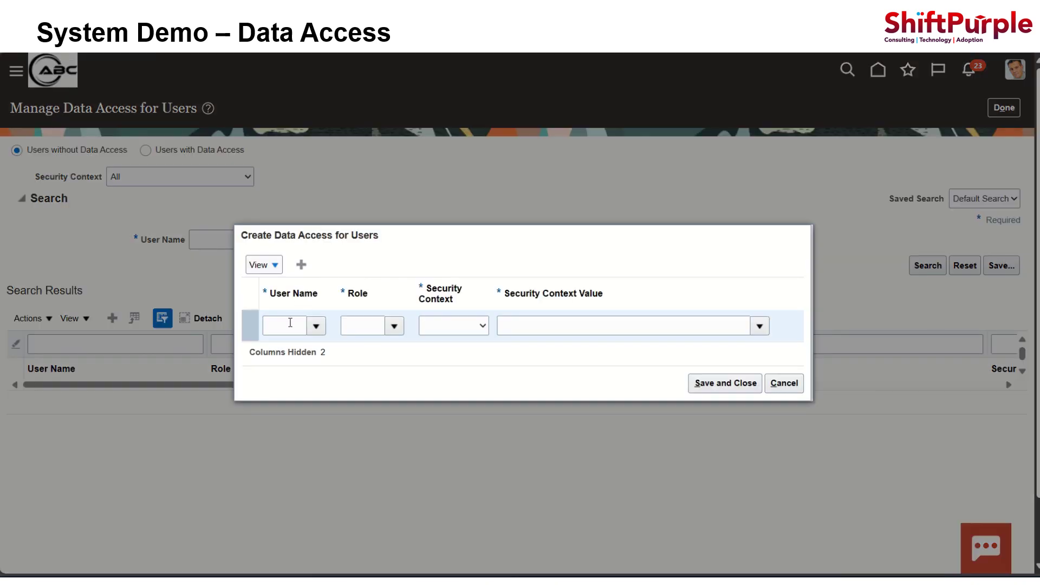
- Create a data access entry for scm_impl: role Buyer, context Business unit, value AK_Business_Unit
click(287, 327)
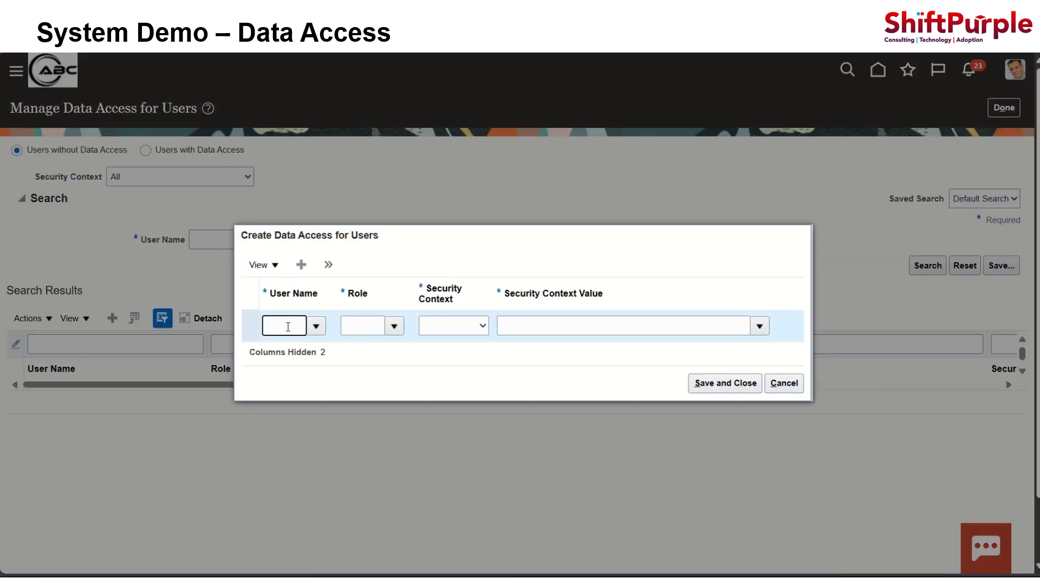
text(scm_)
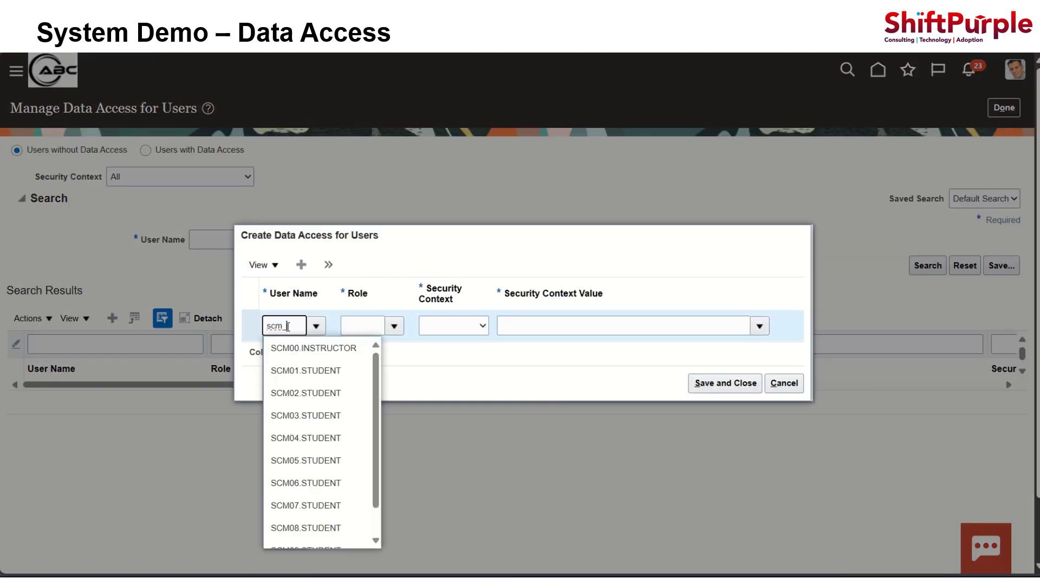
text(impl)
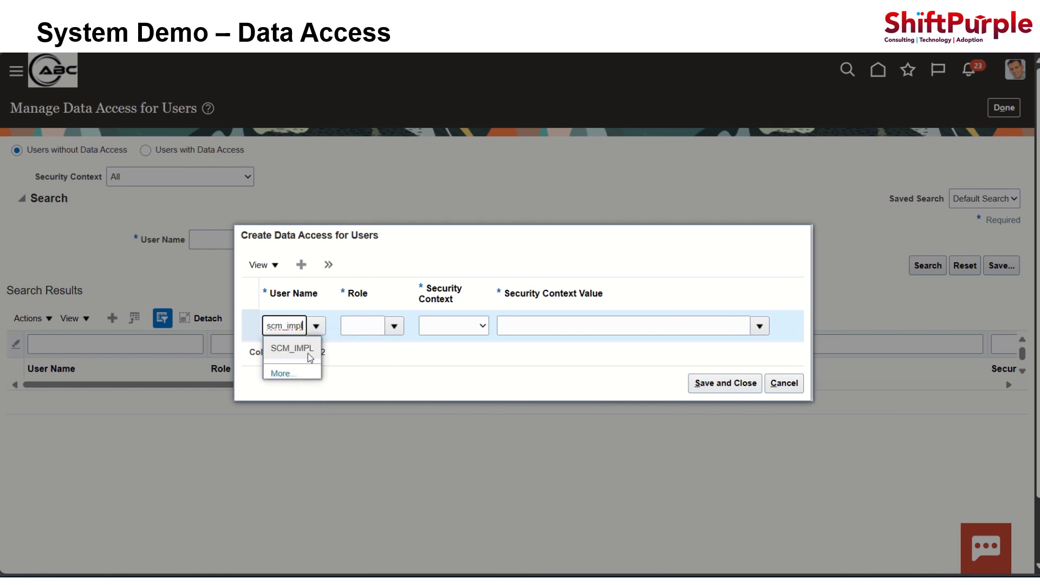
click(309, 355)
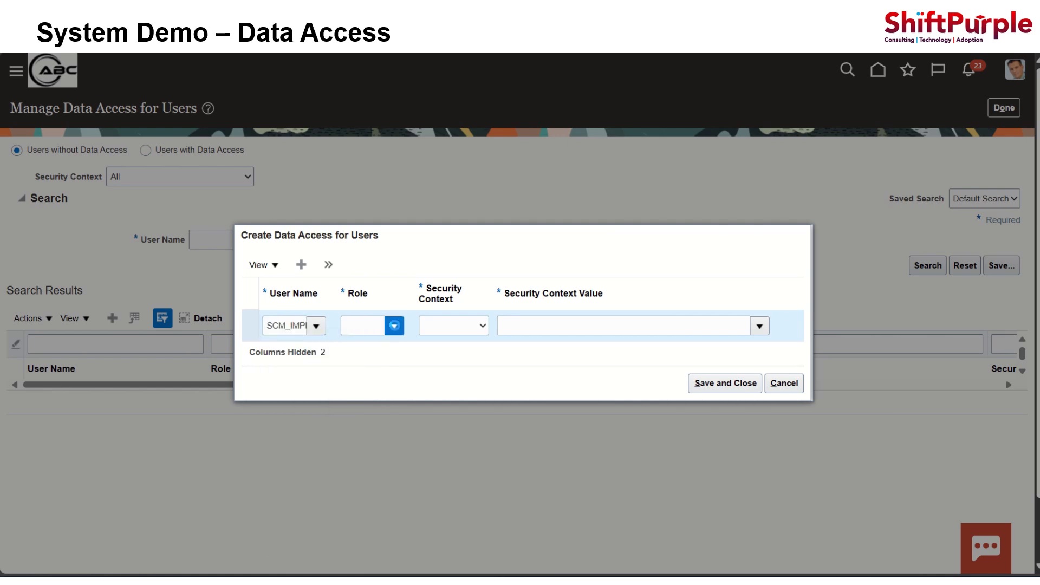
click(394, 326)
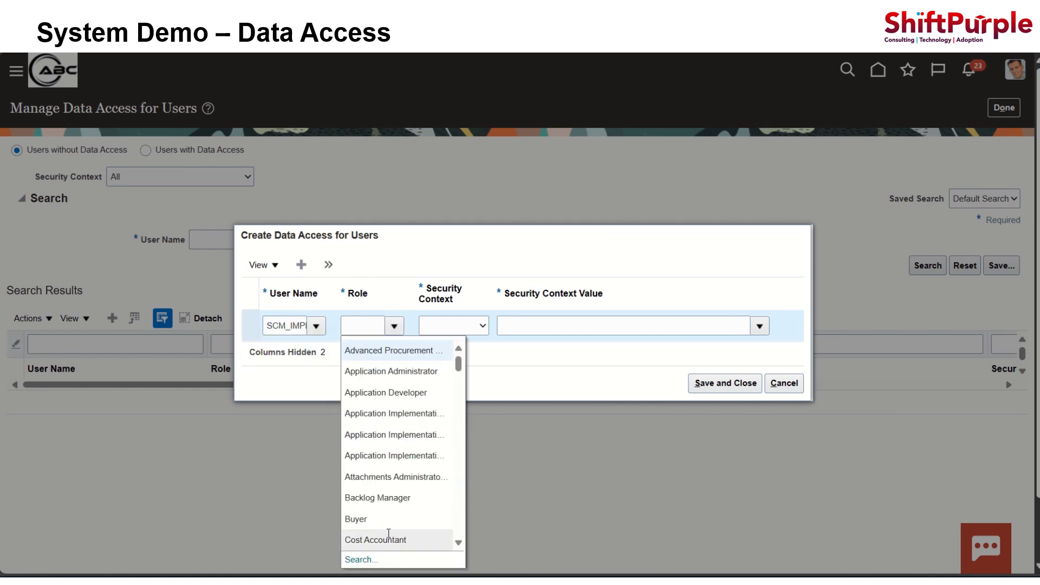
click(393, 518)
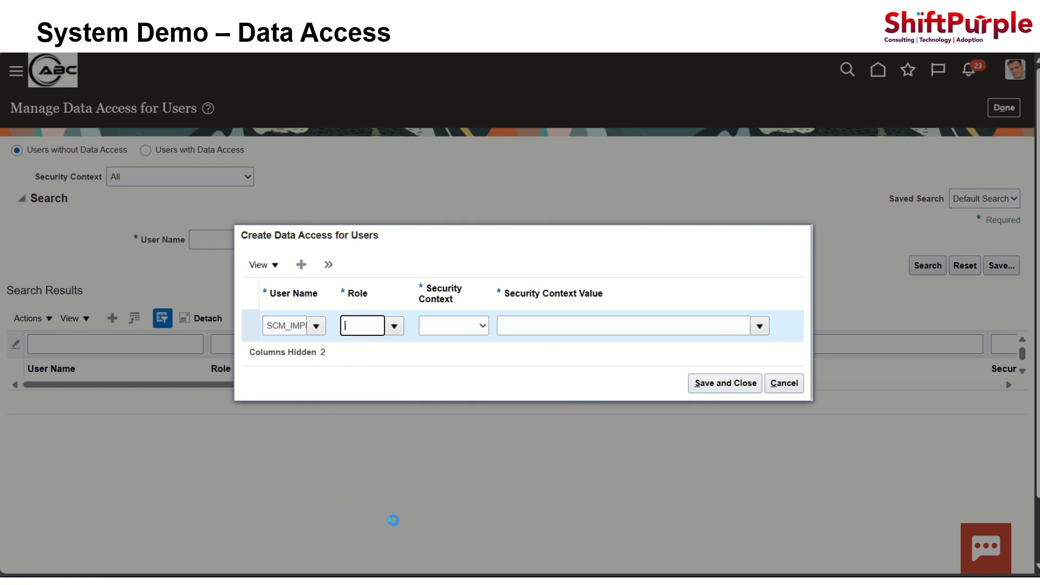
click(470, 332)
click(394, 366)
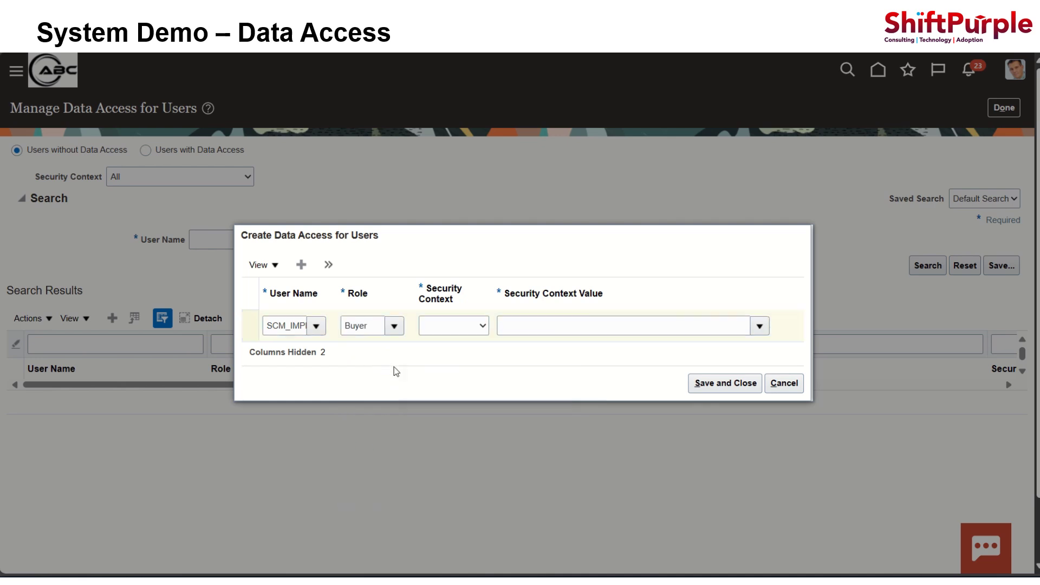
click(474, 328)
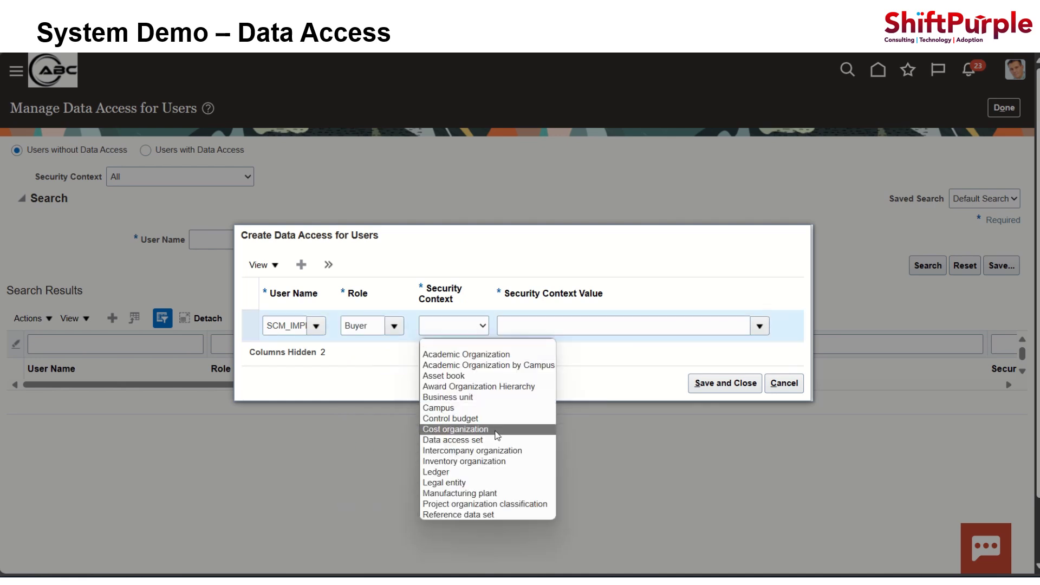
click(490, 396)
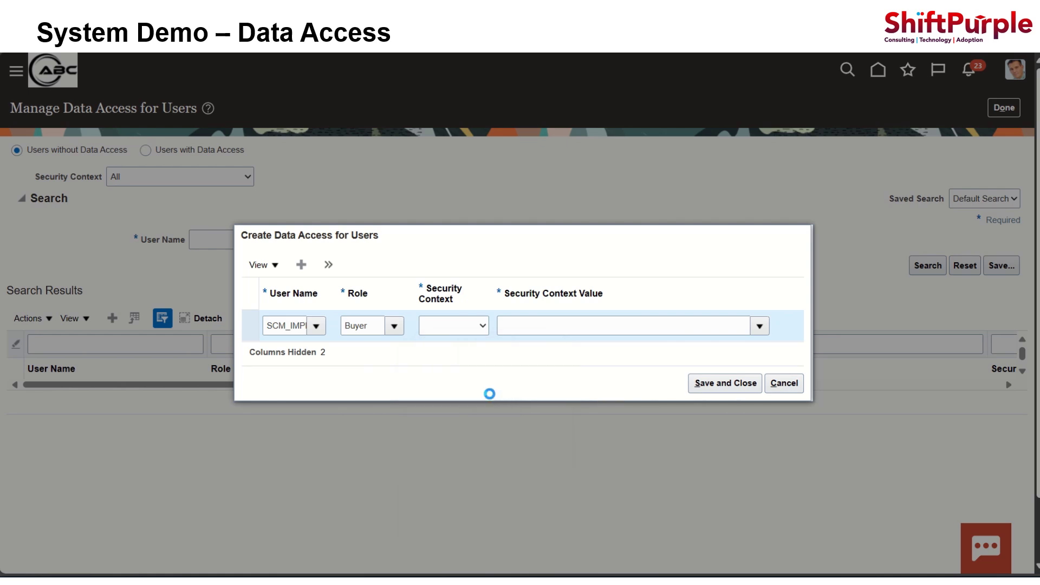
click(761, 327)
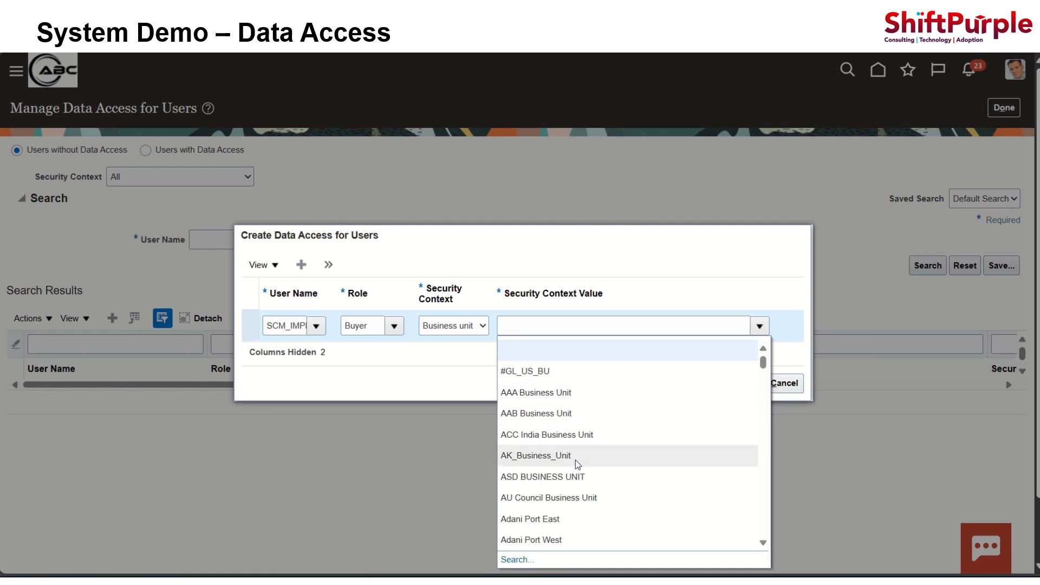
click(575, 457)
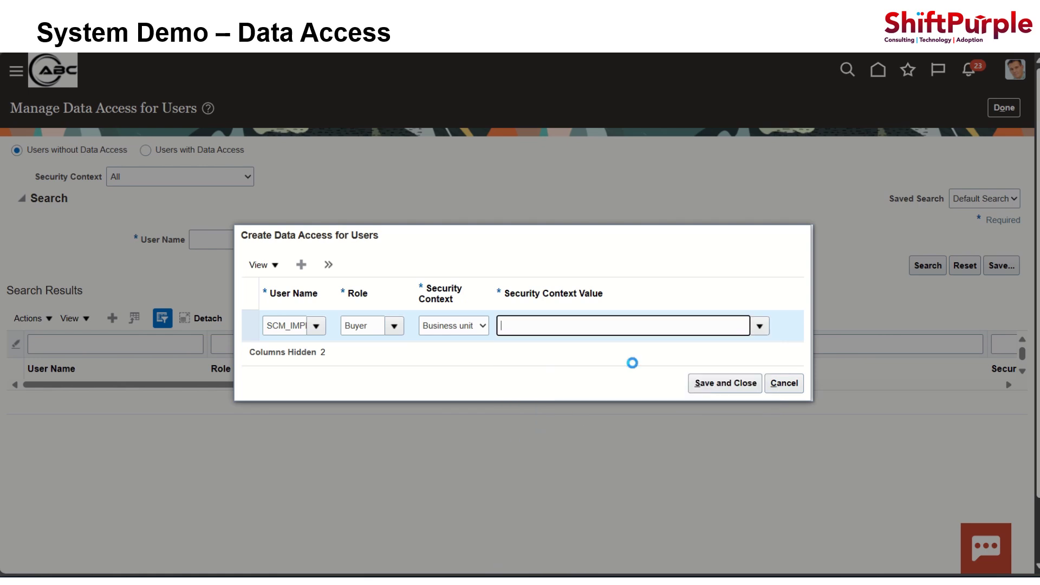
click(721, 383)
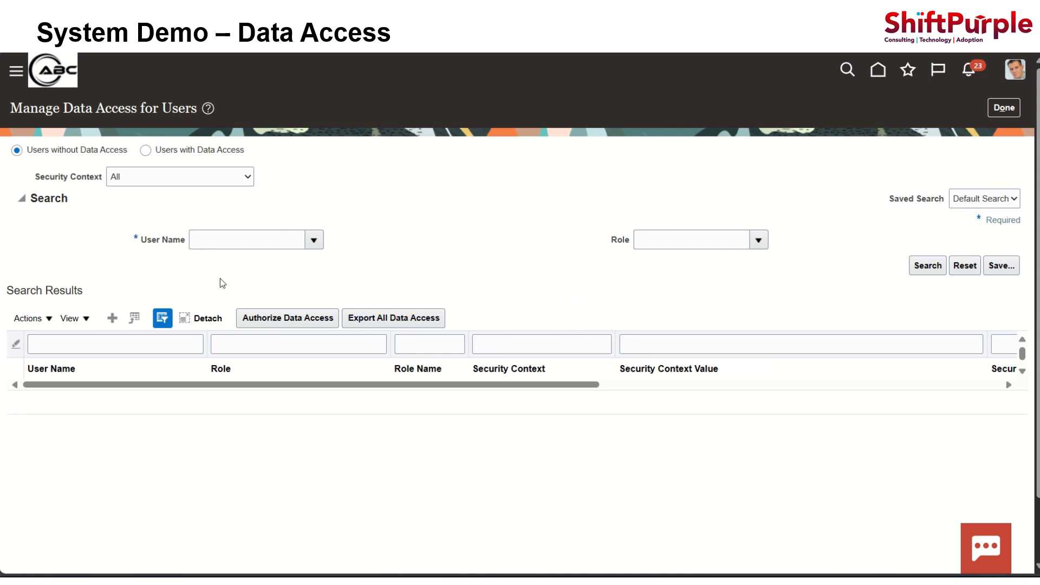
- Search Users with Data Access for the user scm_impl
click(265, 242)
text(scm)
click(145, 151)
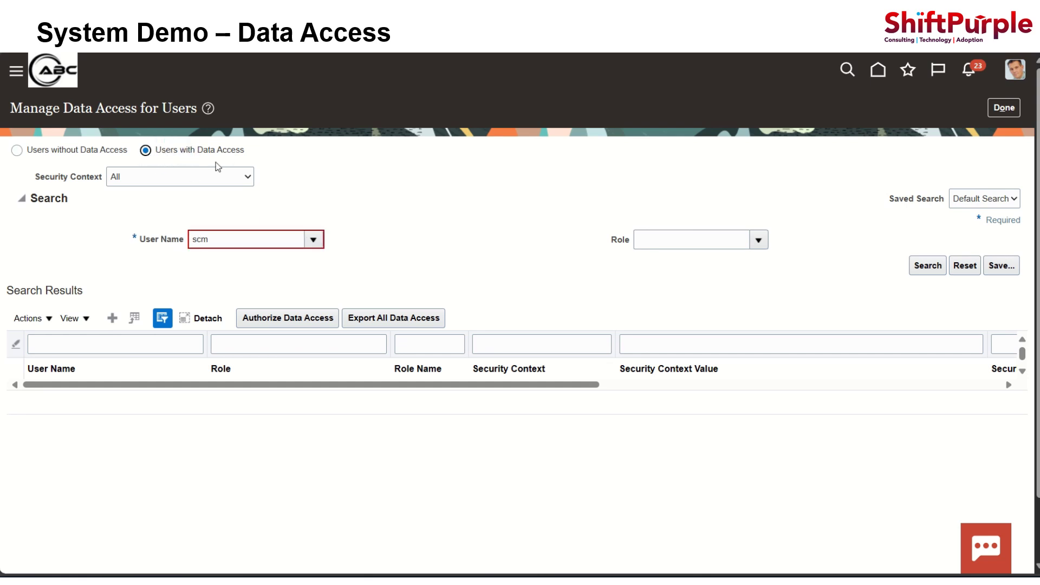
click(216, 241)
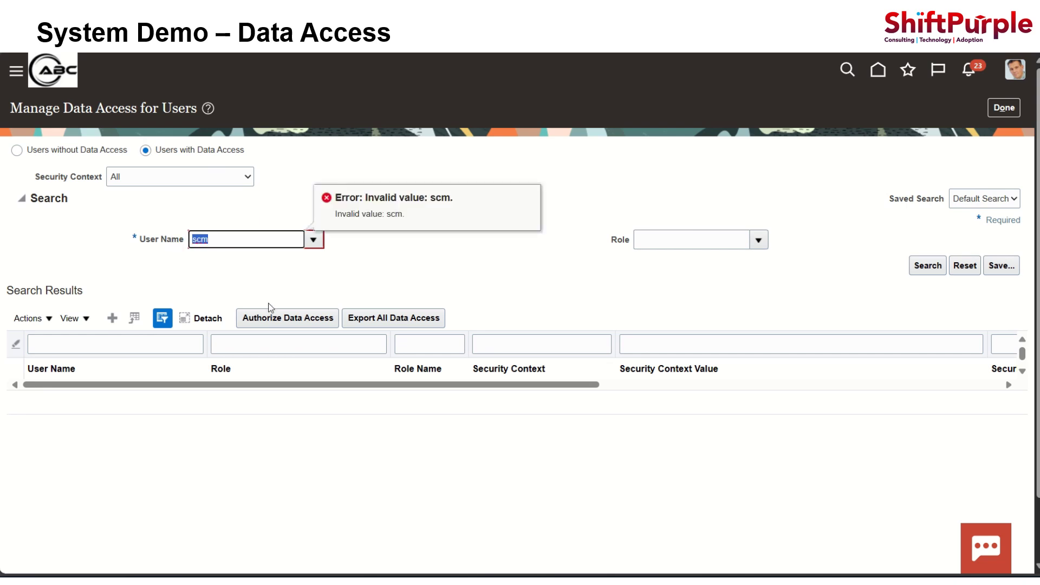
click(248, 245)
text(_impl)
key(Tab)
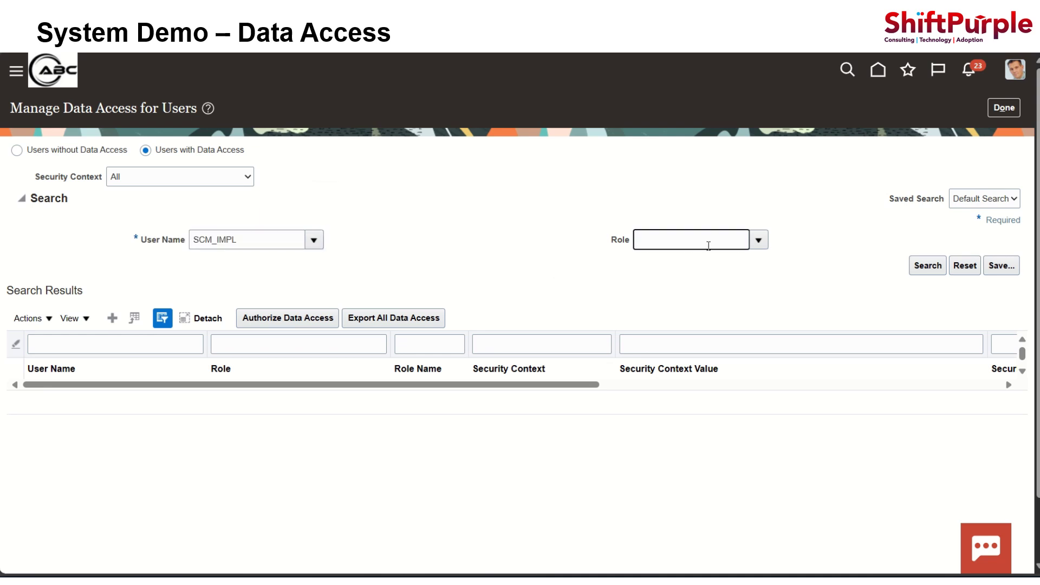
click(925, 267)
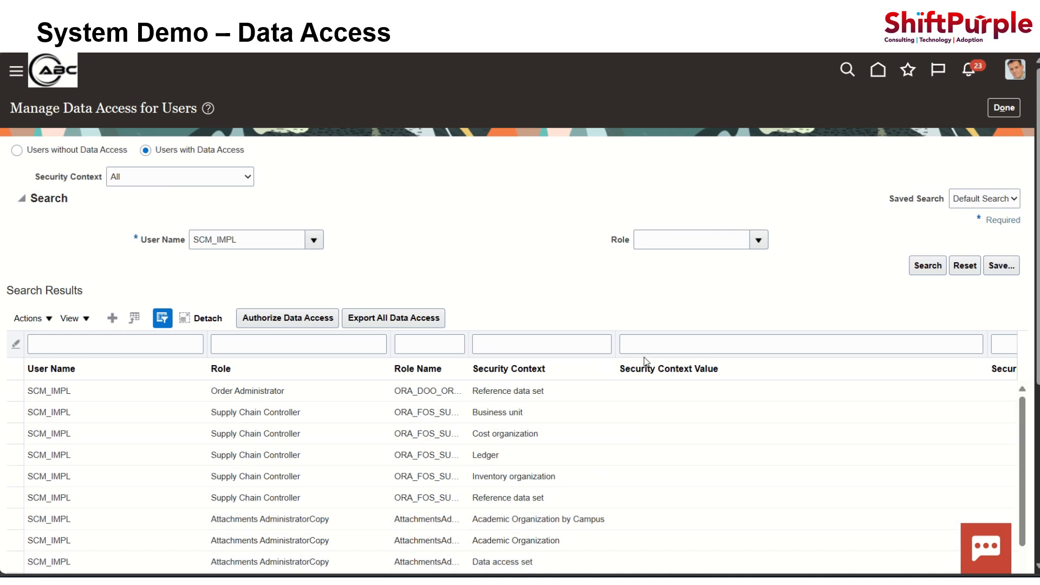
- Filter the results by Security Context Value 'AK', then clear the filter
click(661, 346)
text(AK)
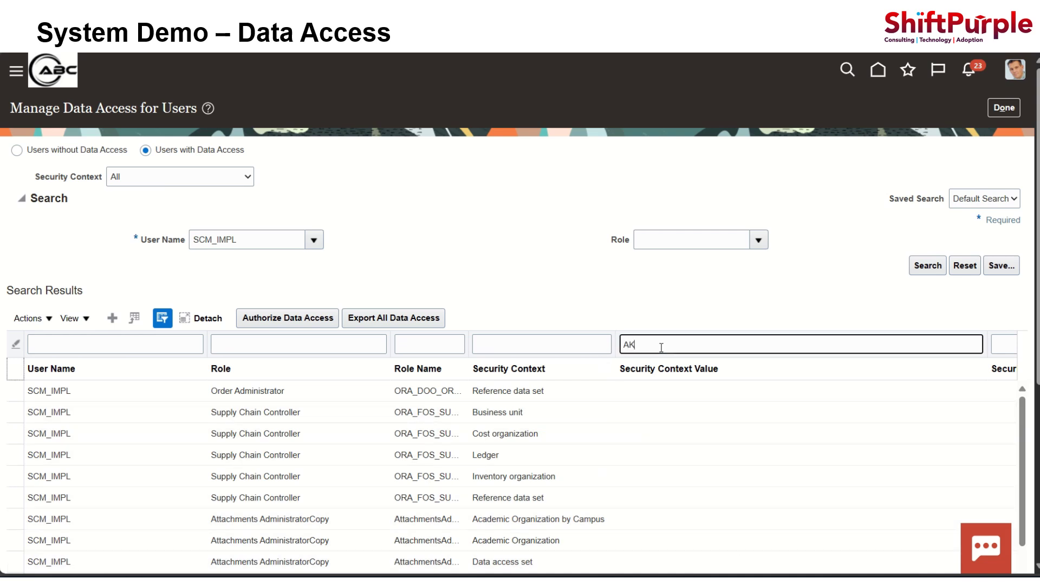
key(Return)
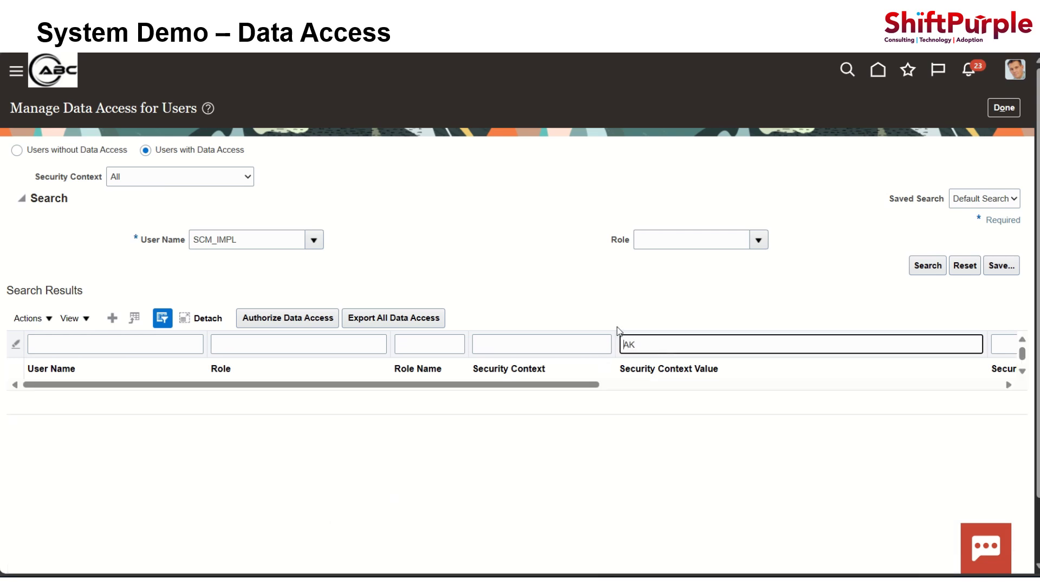
key(BackSpace)
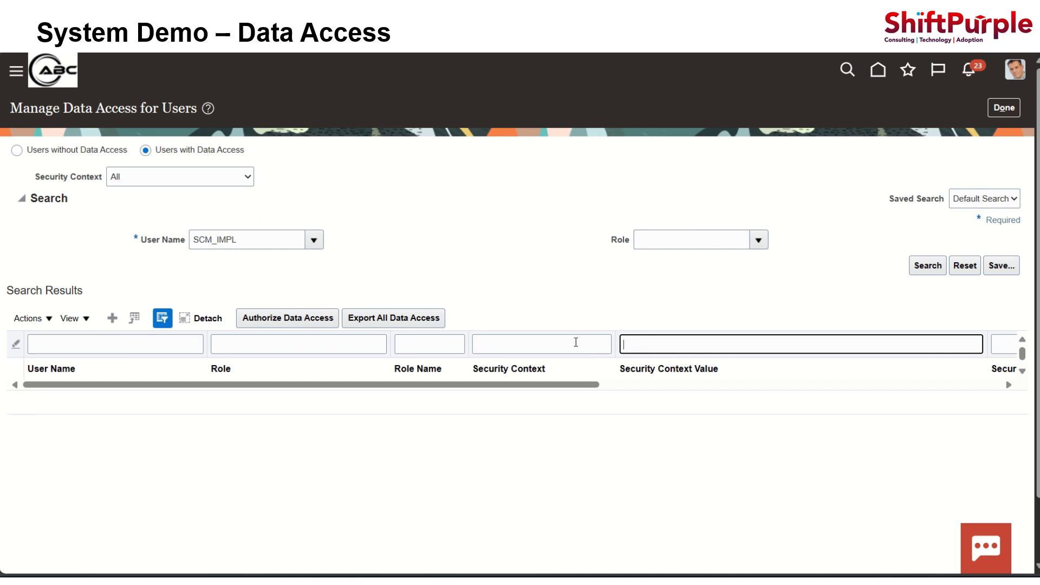